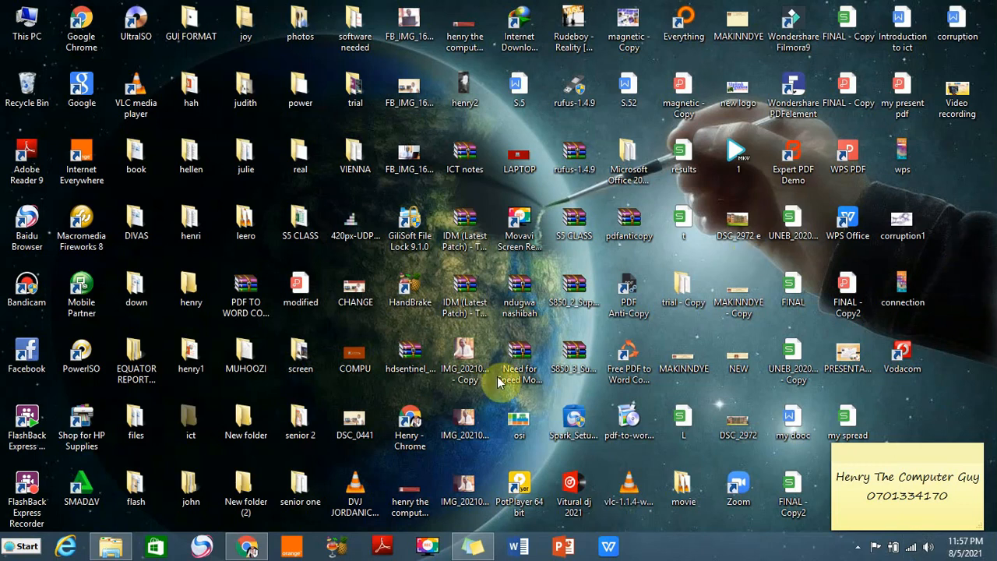
# - Switch to Google Chrome and search Google for "gmail"
pyautogui.click(248, 549)
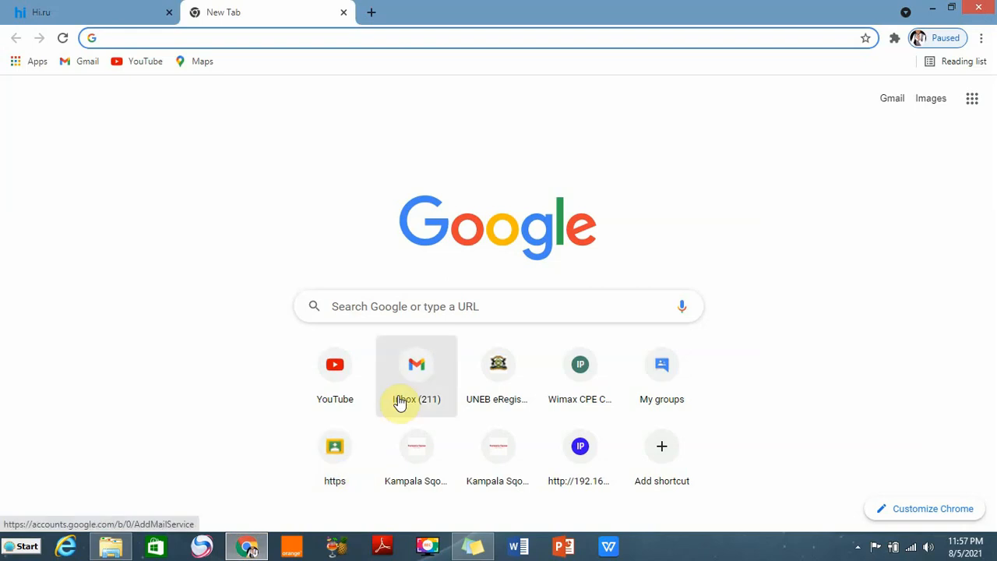
pyautogui.click(400, 304)
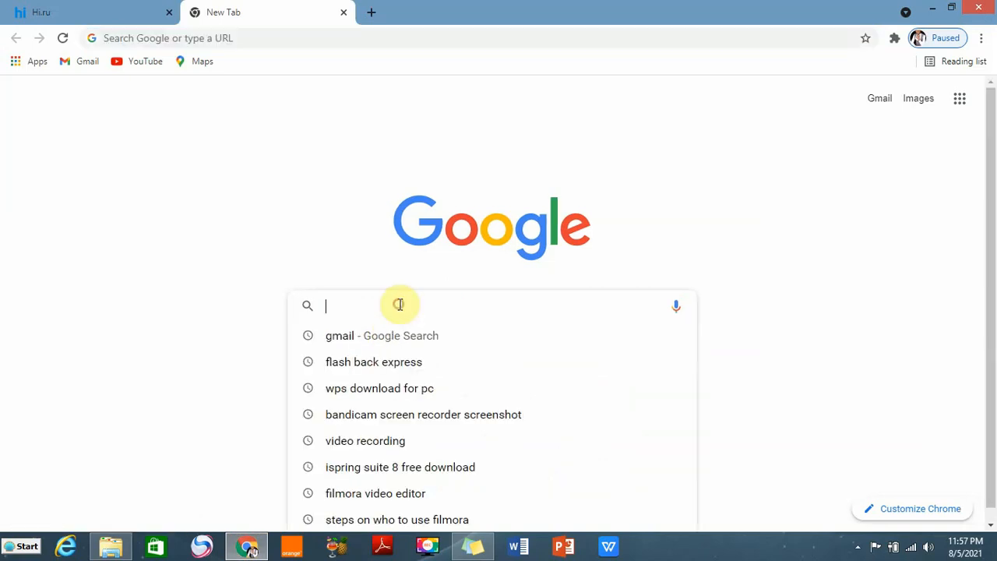
pyautogui.write('gmai')
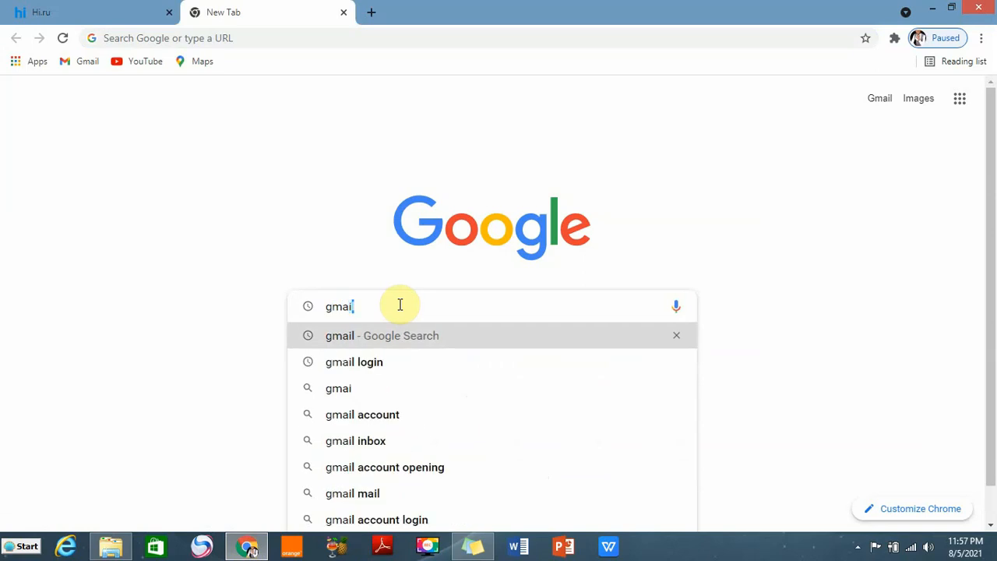
pyautogui.write('l')
pyautogui.press('Return')
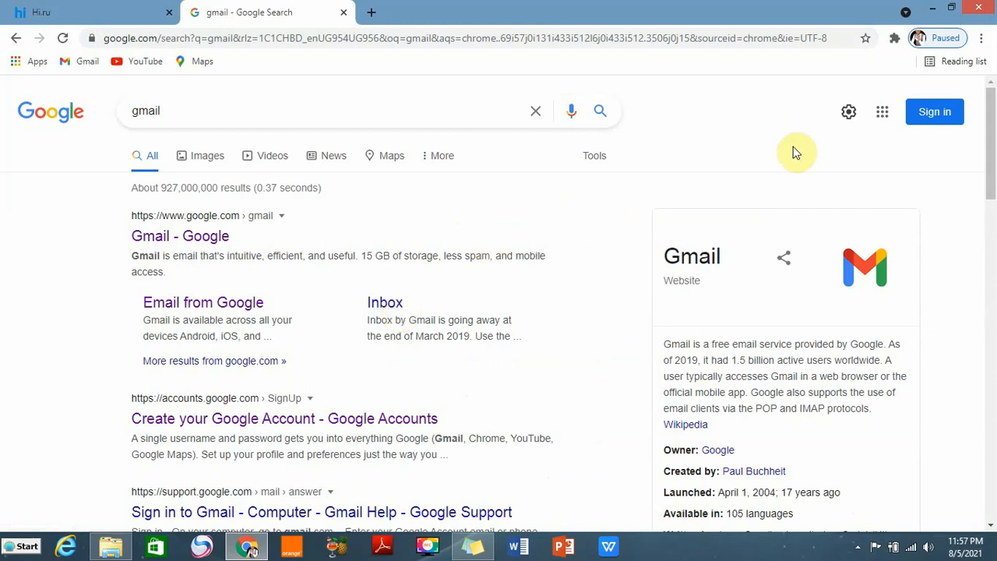
# - Sign in to Google with the first listed account, entering the account password
pyautogui.click(932, 117)
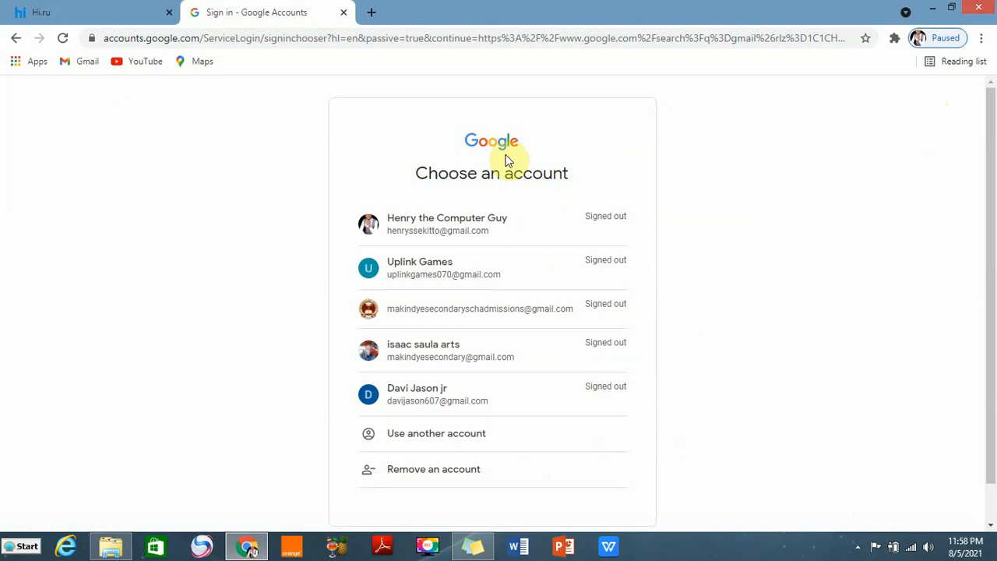
pyautogui.click(461, 226)
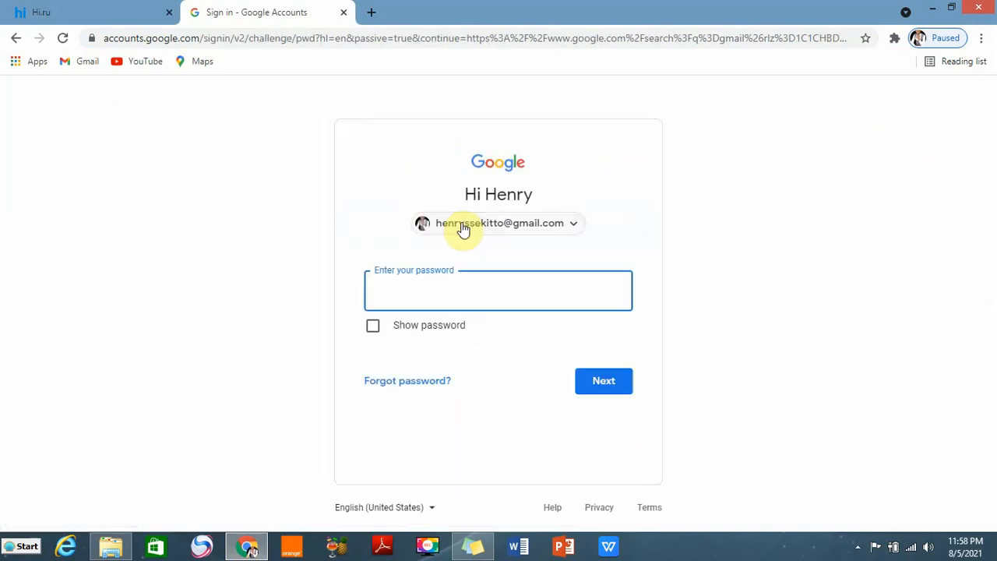
pyautogui.click(449, 293)
pyautogui.write('••••')
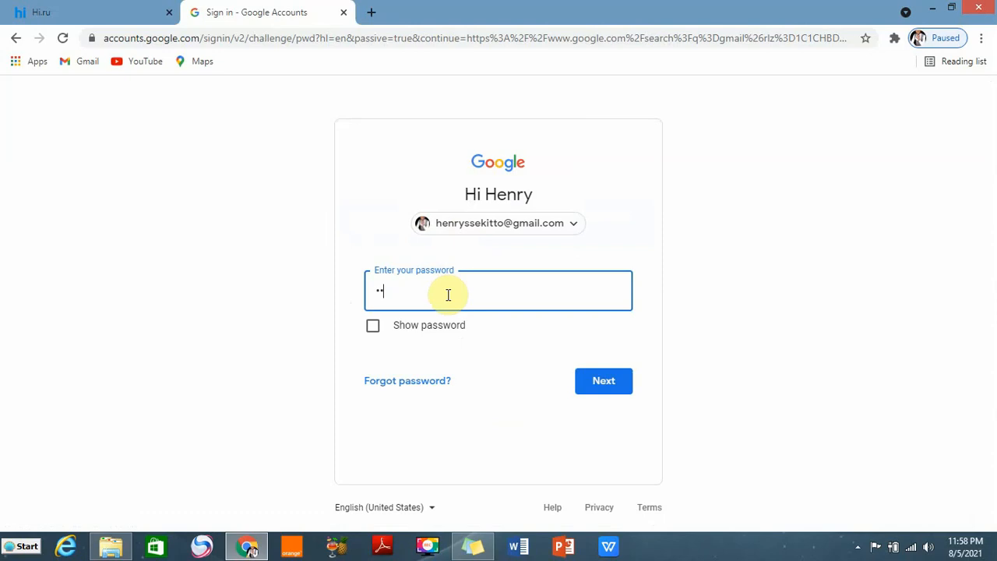
pyautogui.write('••••')
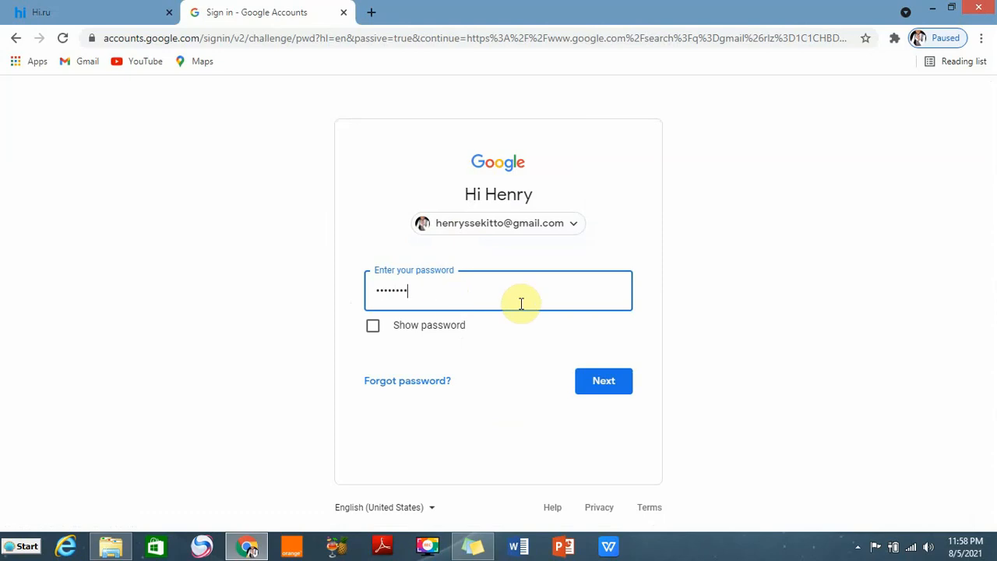
pyautogui.click(602, 383)
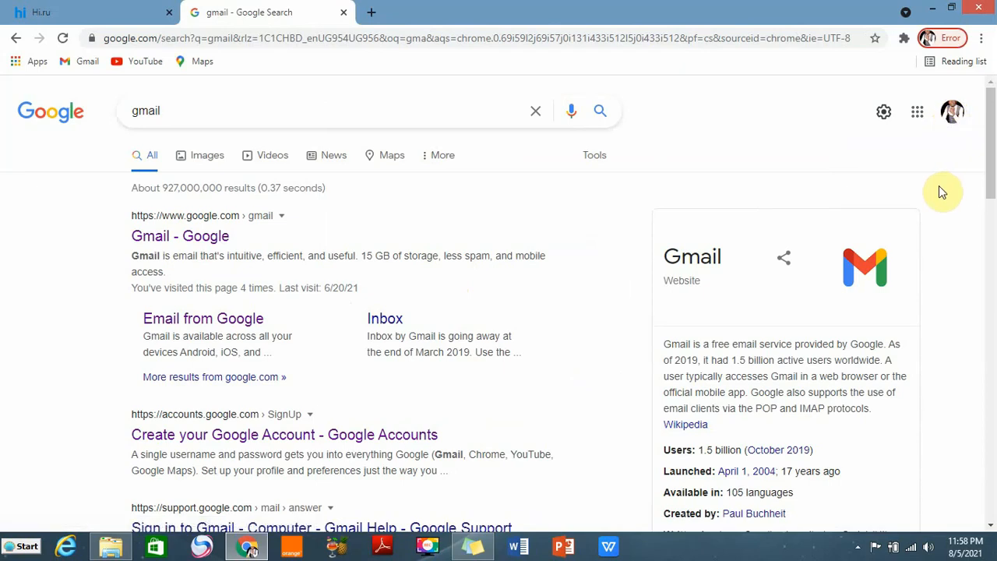
# - Open Gmail from the list of Google apps on the search results page
pyautogui.click(917, 117)
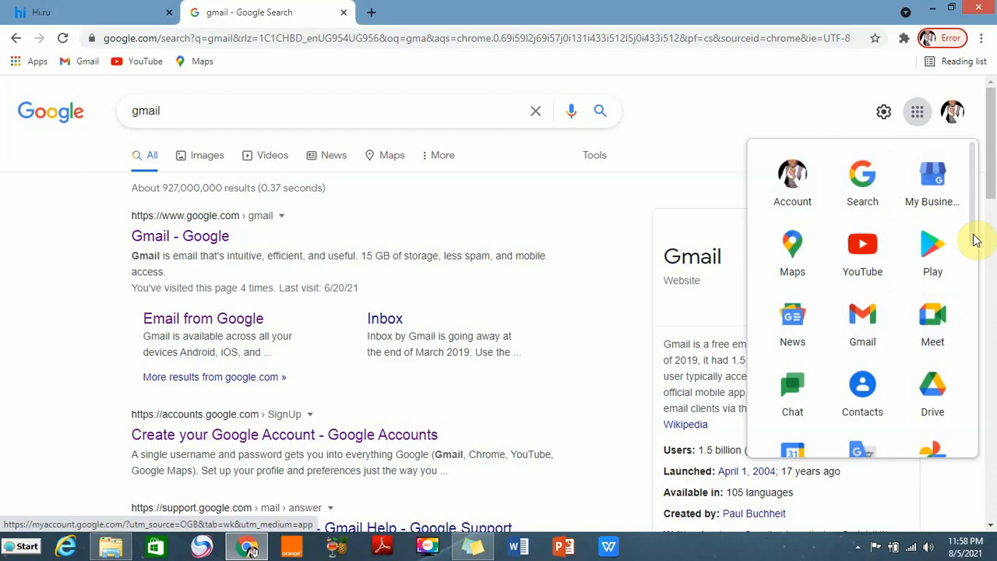
pyautogui.moveTo(973, 234)
pyautogui.mouseDown()
pyautogui.moveTo(976, 353)
pyautogui.moveTo(973, 229)
pyautogui.mouseUp()
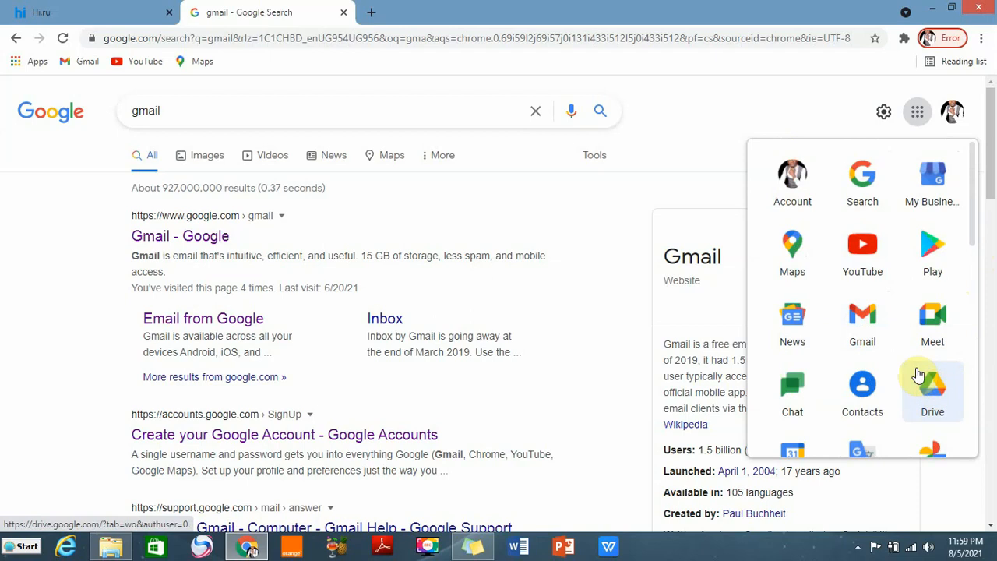
pyautogui.click(865, 323)
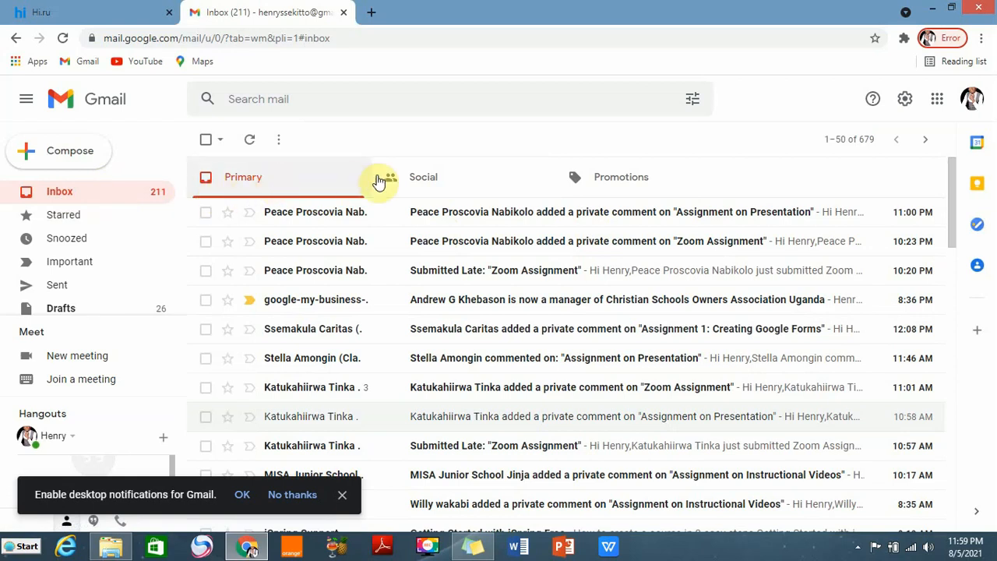
# - Look through the Social and Promotions mail categories and return to the Primary category
pyautogui.click(441, 179)
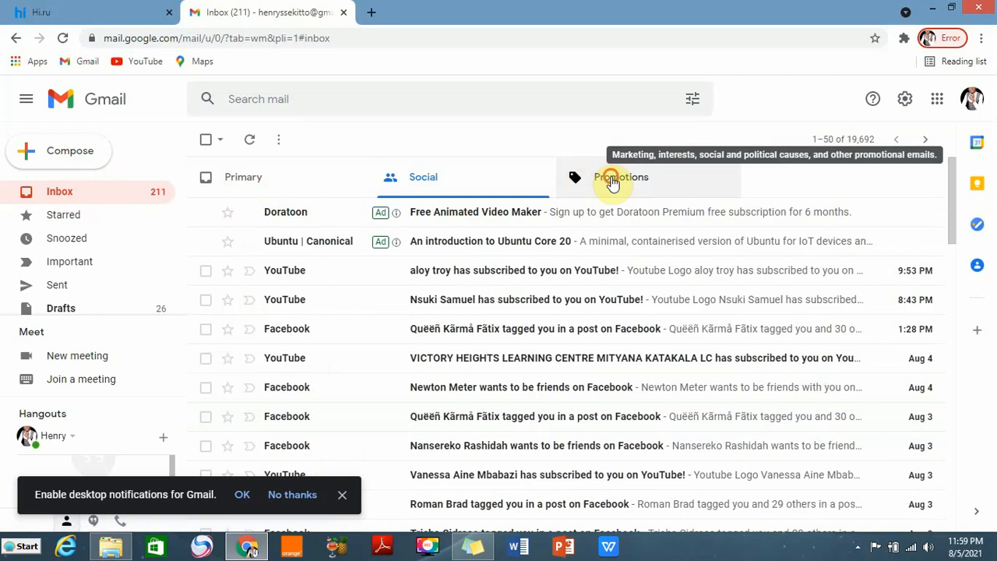
pyautogui.click(605, 178)
pyautogui.click(447, 177)
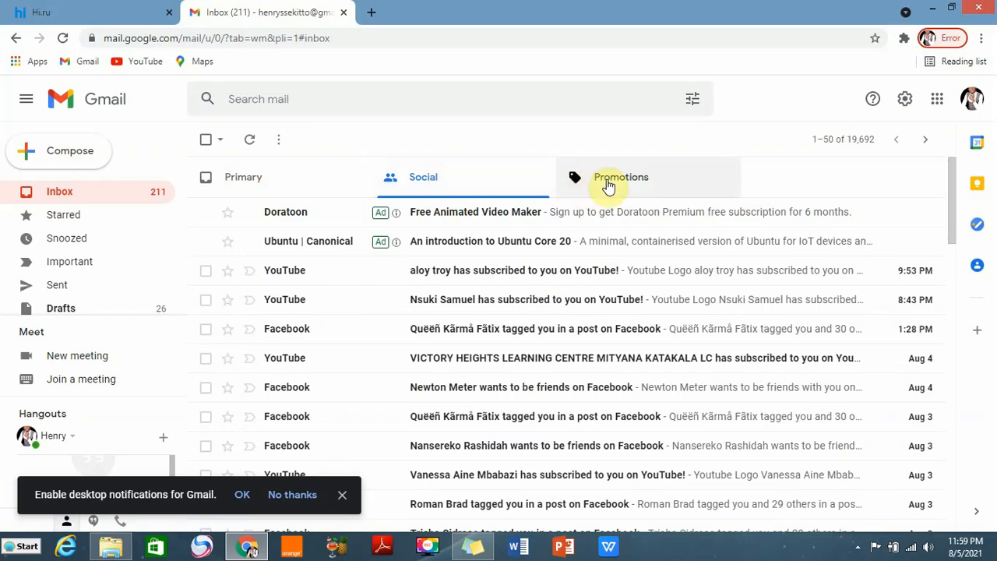
pyautogui.click(637, 183)
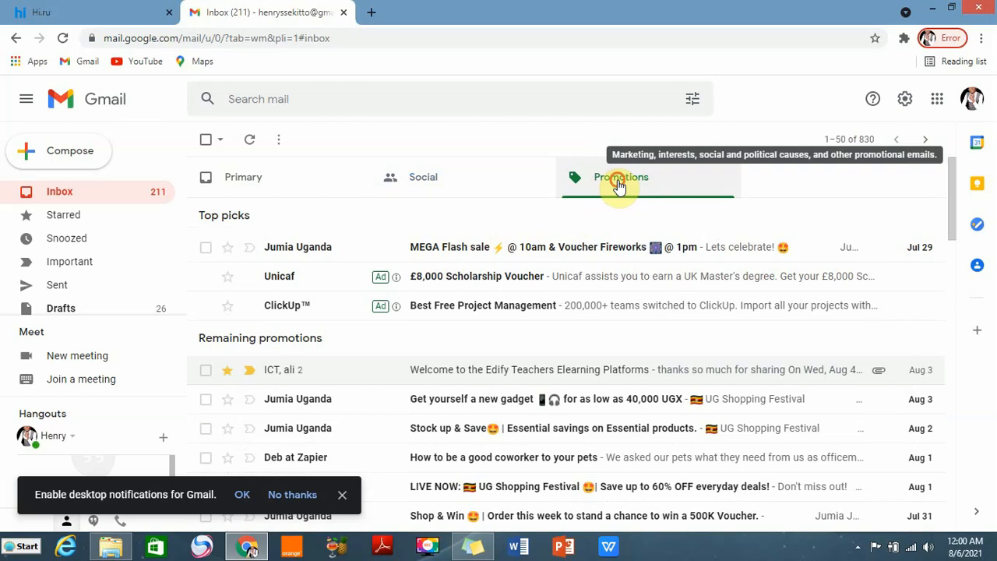
pyautogui.click(450, 182)
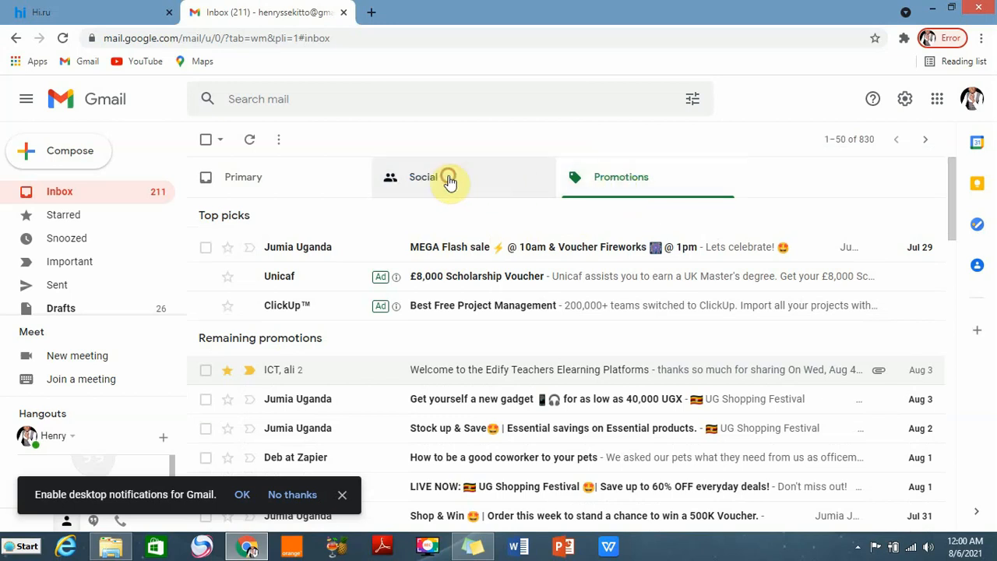
pyautogui.click(297, 179)
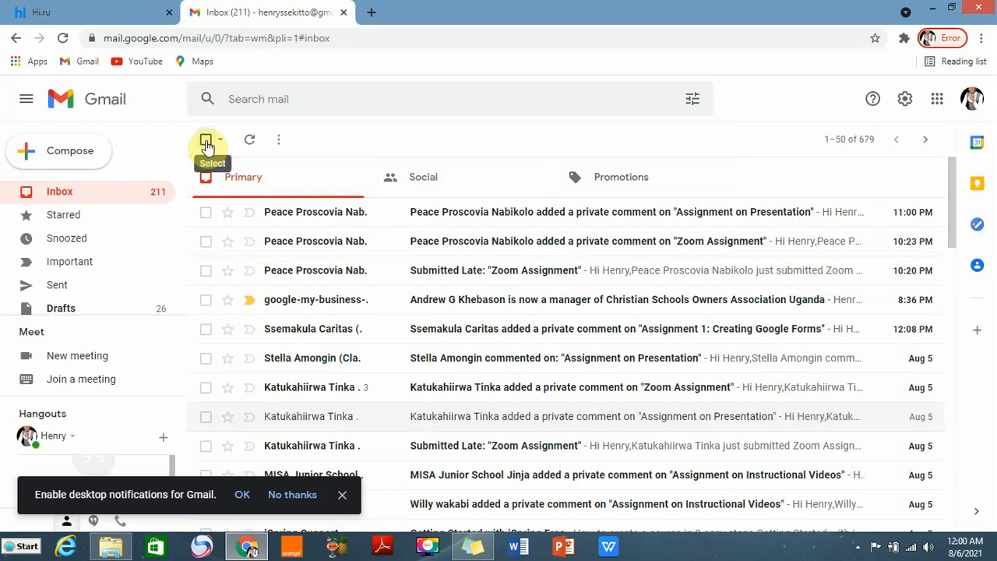
# - Select and deselect all Primary conversations on the page, and do the same with only the first message
pyautogui.click(206, 145)
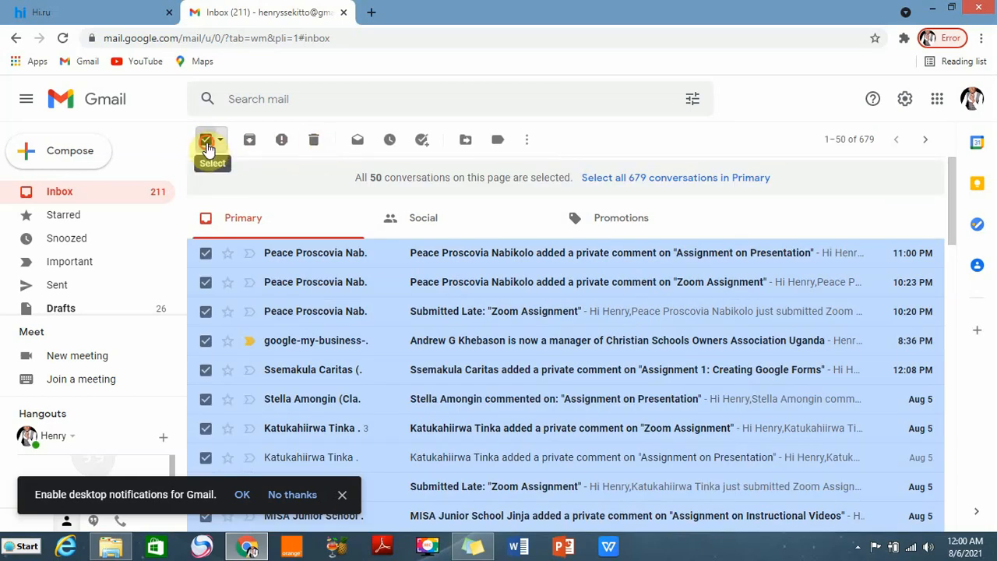
pyautogui.click(207, 147)
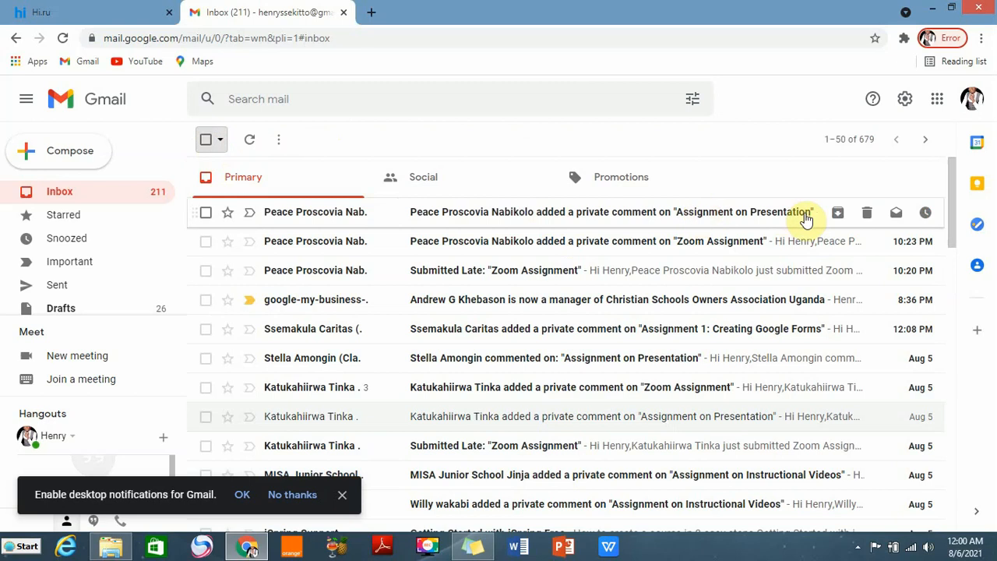
pyautogui.click(205, 212)
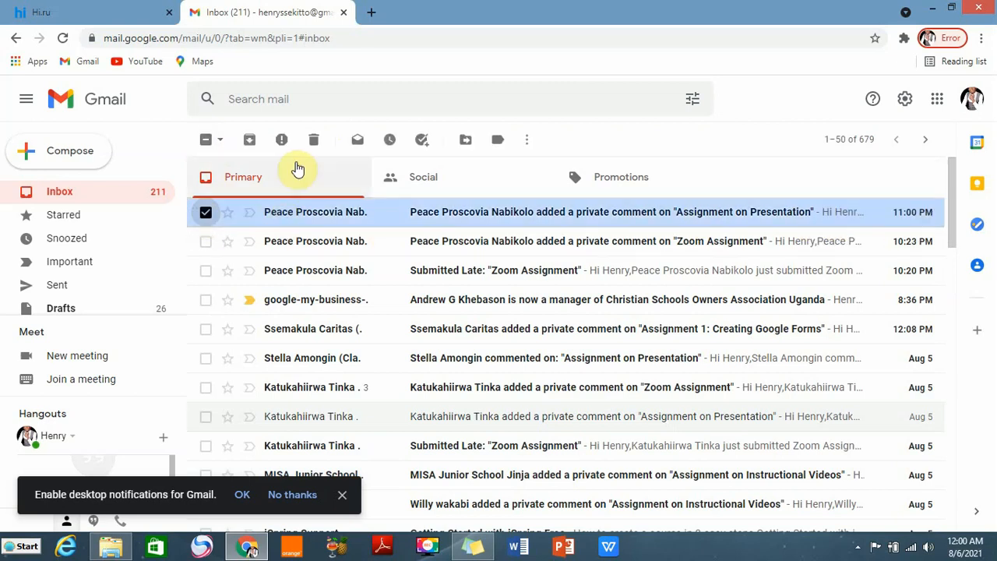
pyautogui.click(207, 215)
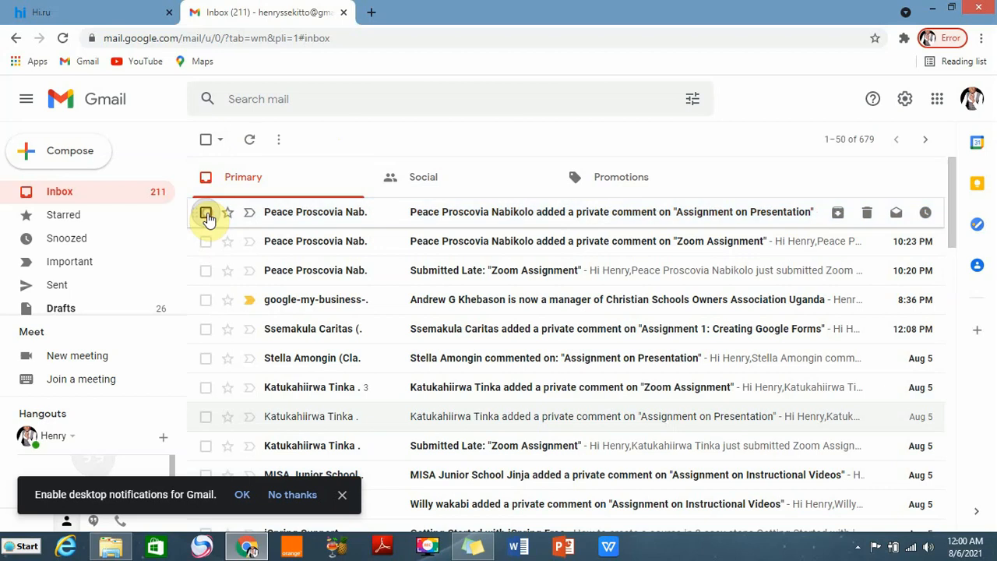
# - Try selecting all conversations on the page in the Primary and Promotions categories, and clear the selection
pyautogui.click(440, 194)
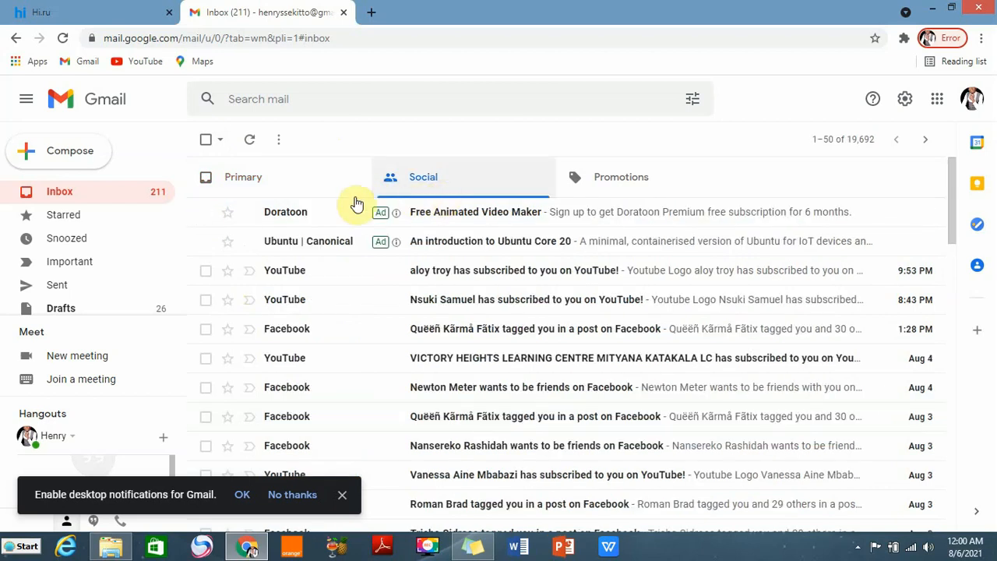
pyautogui.click(205, 179)
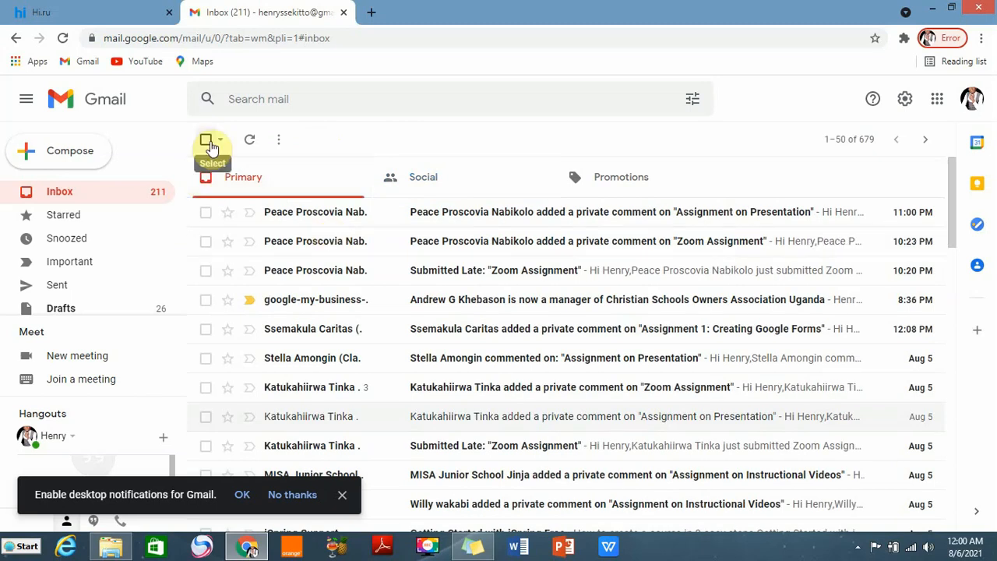
pyautogui.click(206, 140)
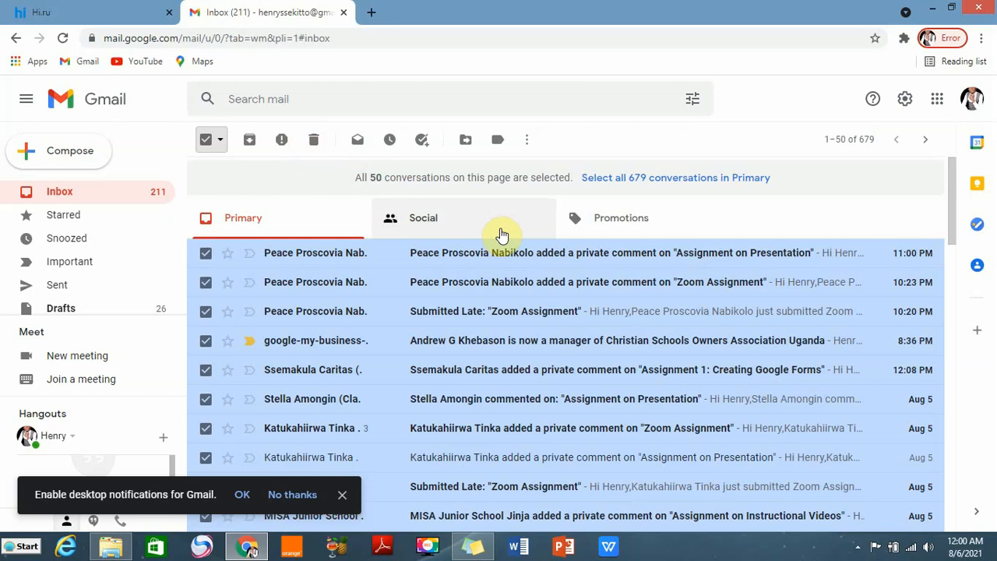
pyautogui.click(613, 227)
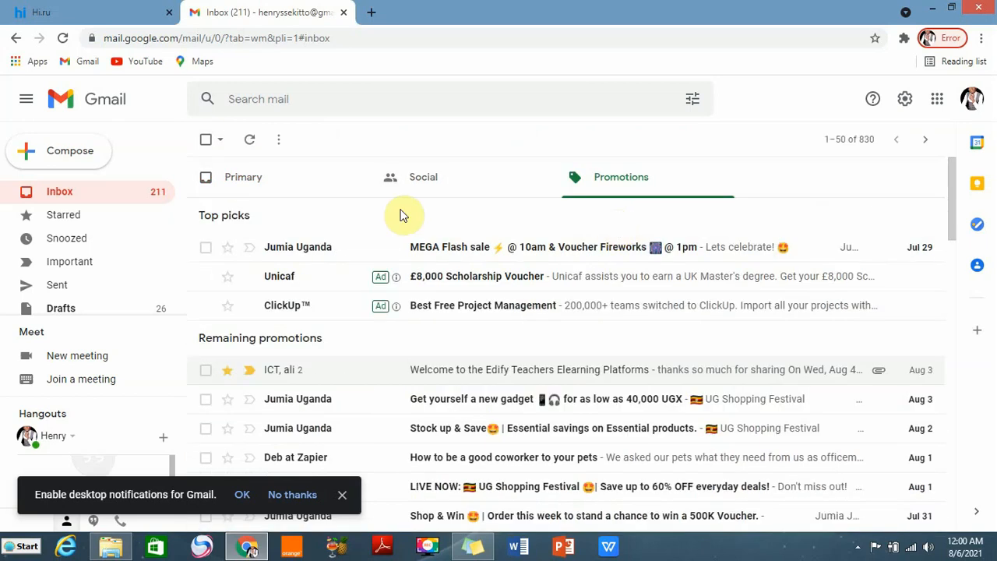
pyautogui.click(206, 144)
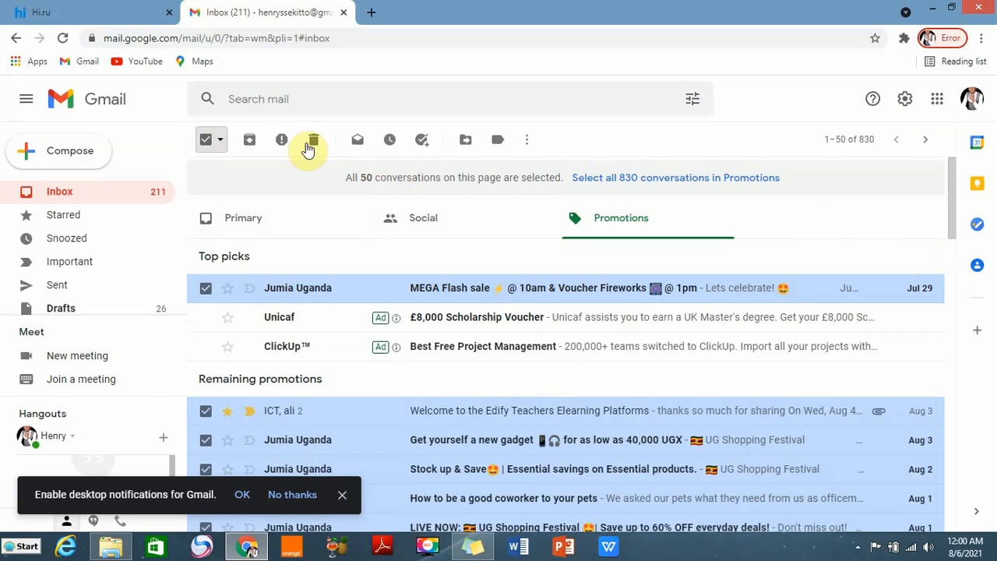
pyautogui.click(207, 144)
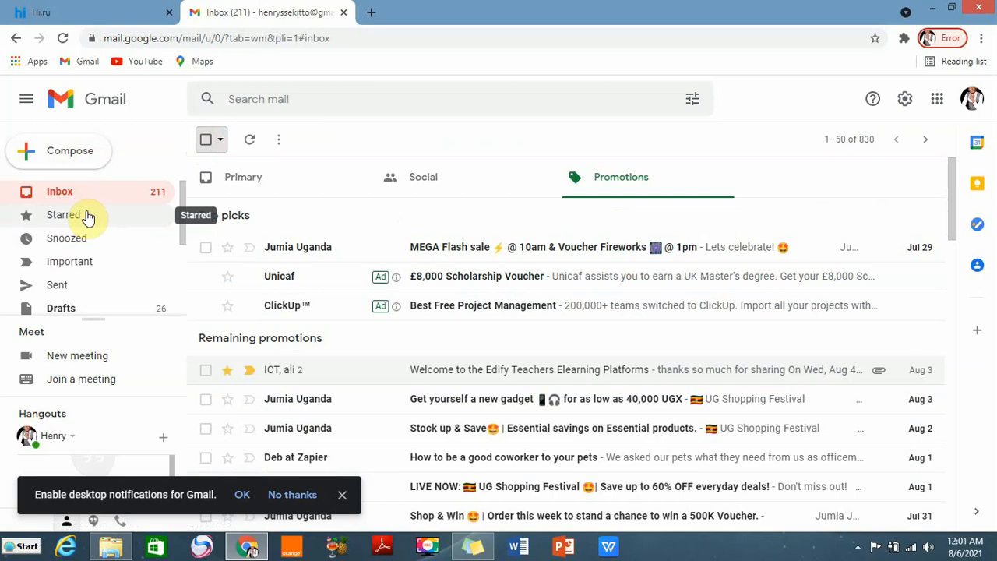
# - Star the first three messages in the Primary category and view the Starred mail list
pyautogui.click(284, 185)
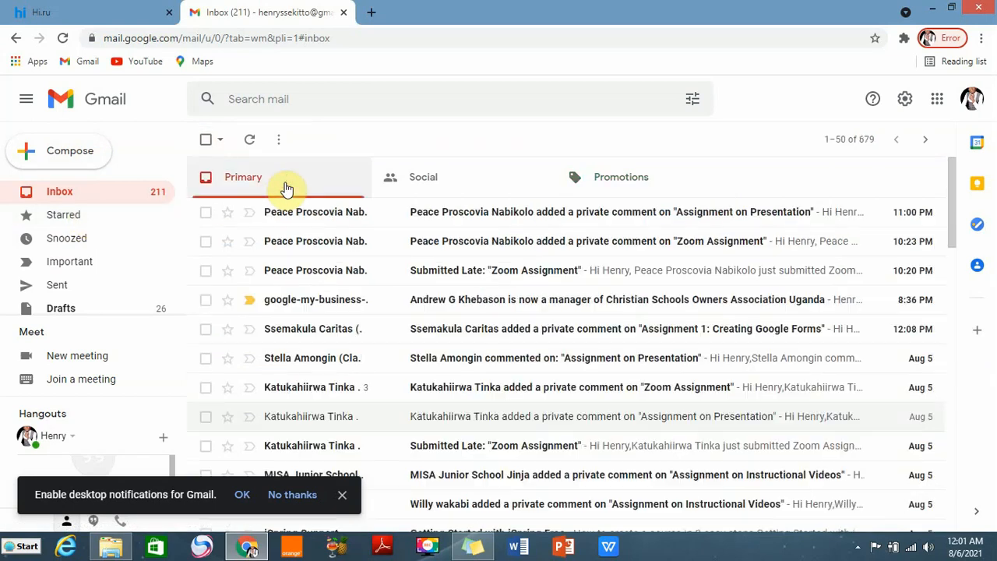
pyautogui.click(228, 212)
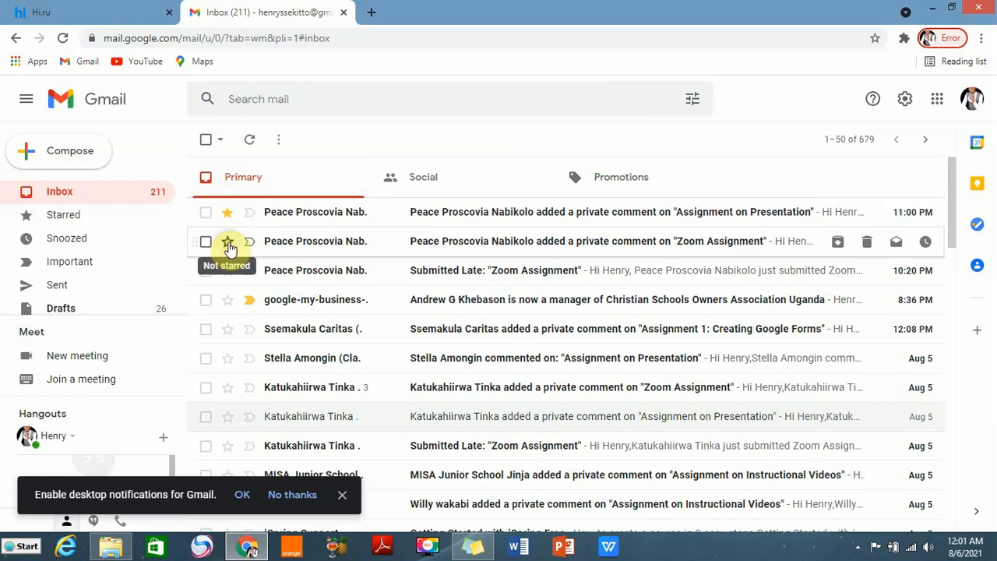
pyautogui.click(228, 243)
pyautogui.click(226, 271)
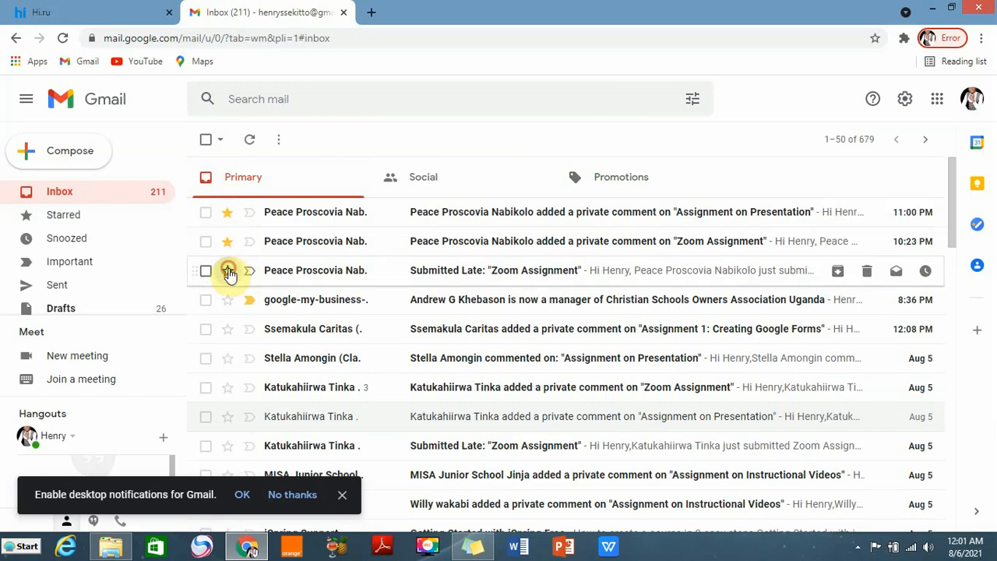
pyautogui.click(65, 224)
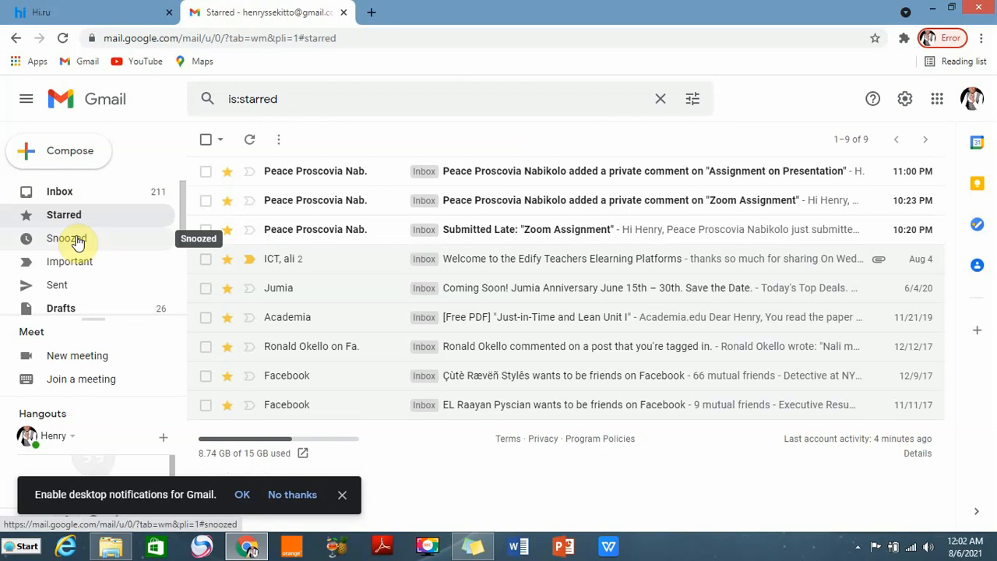
# - View the snooze options for the second inbox message, and open the Important mail list
pyautogui.click(64, 196)
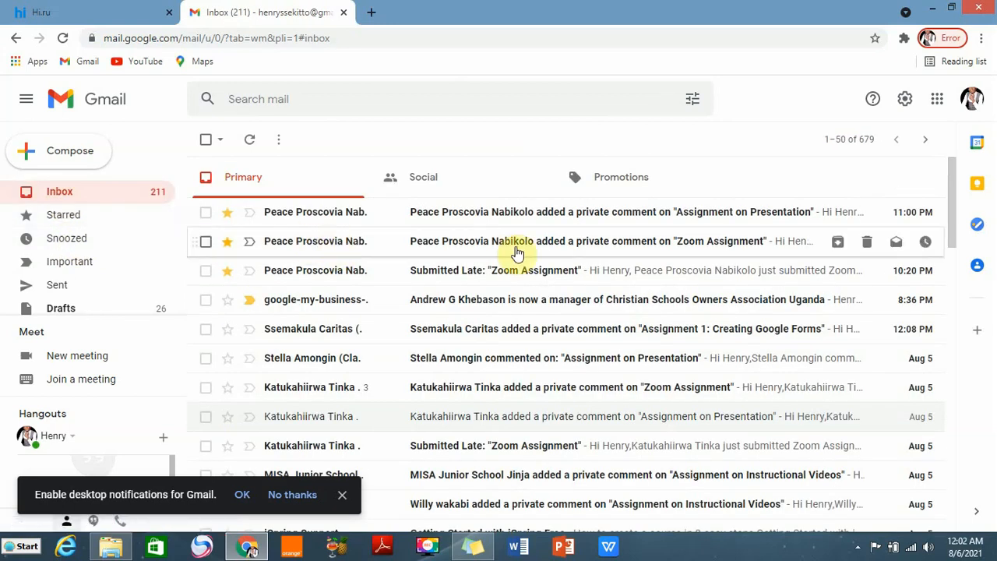
pyautogui.click(926, 245)
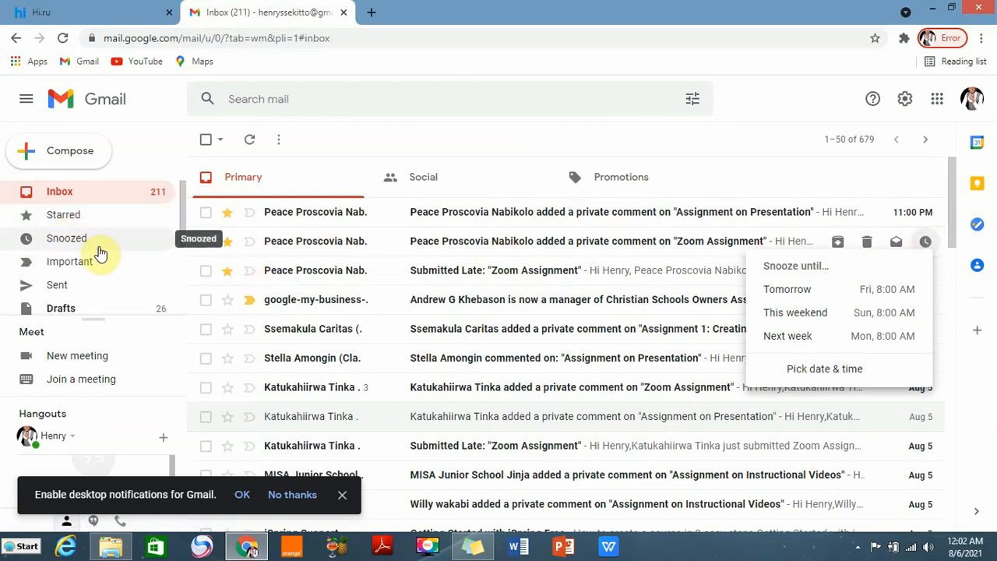
pyautogui.click(74, 265)
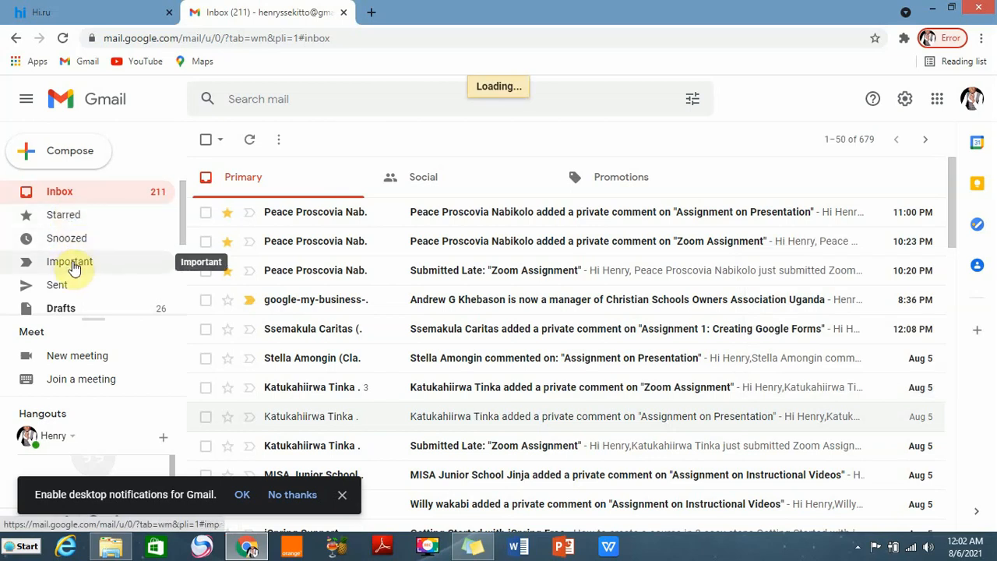
pyautogui.click(73, 265)
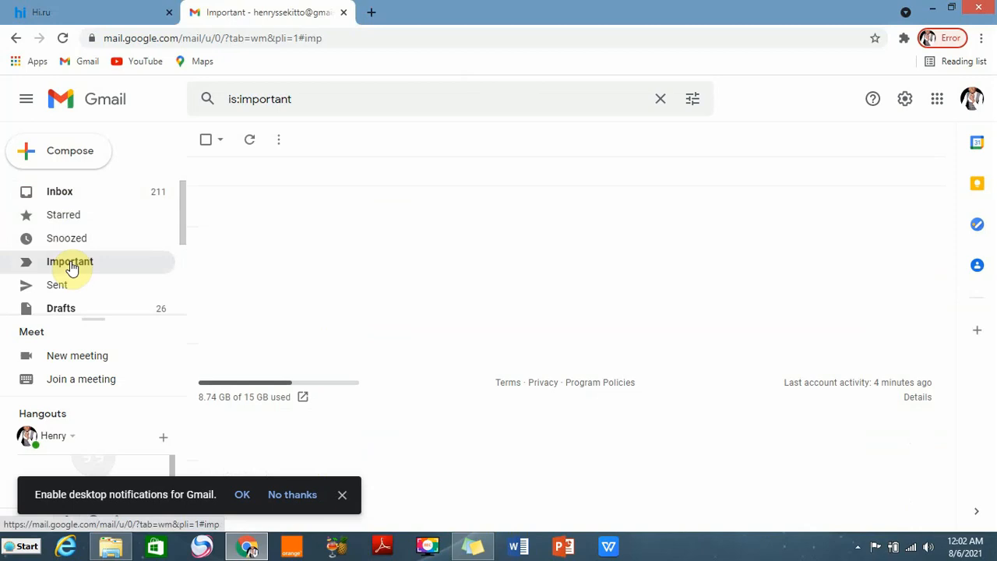
# - View the Important mail list, return to the Inbox, and open the Sent mail list
pyautogui.click(73, 265)
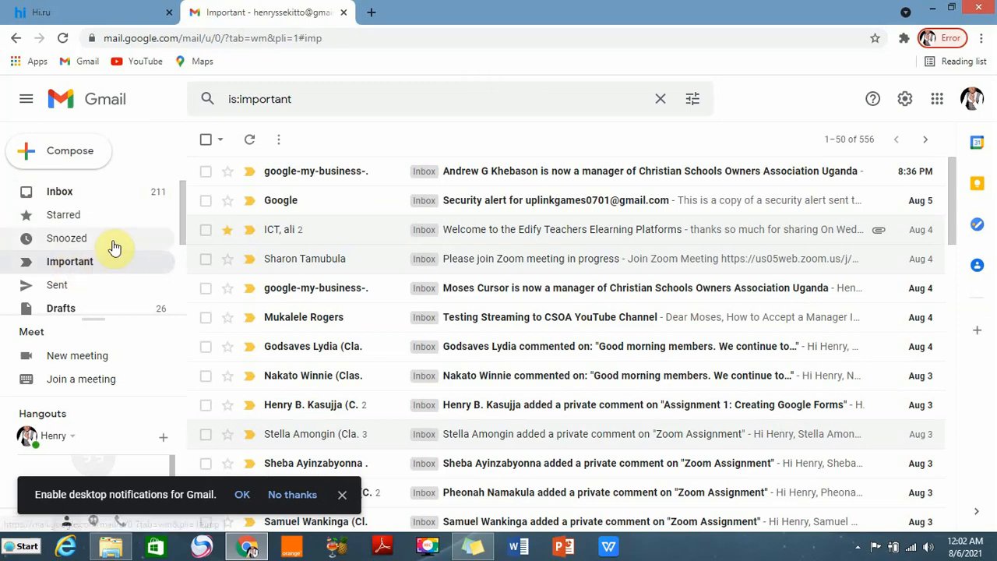
pyautogui.click(77, 195)
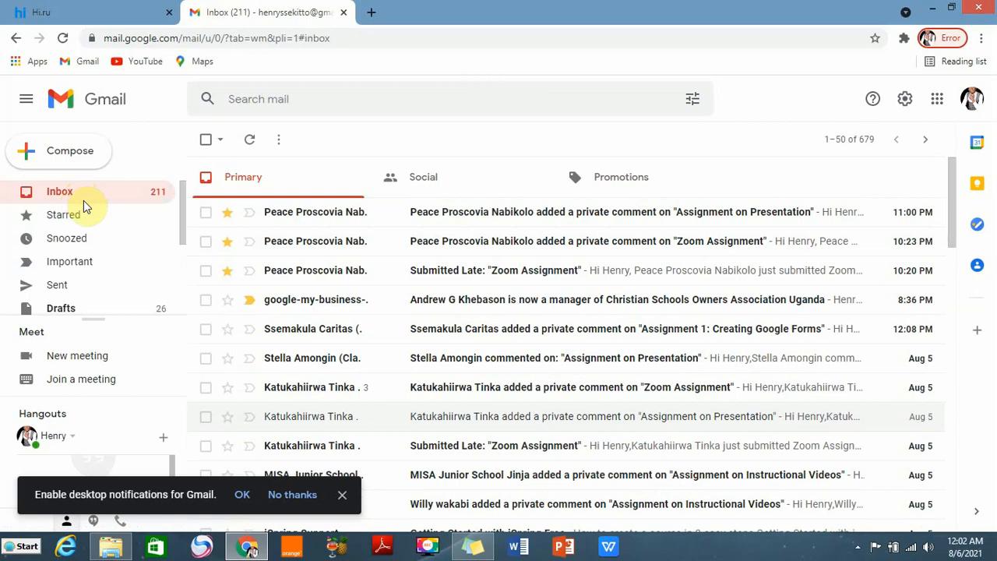
pyautogui.click(51, 288)
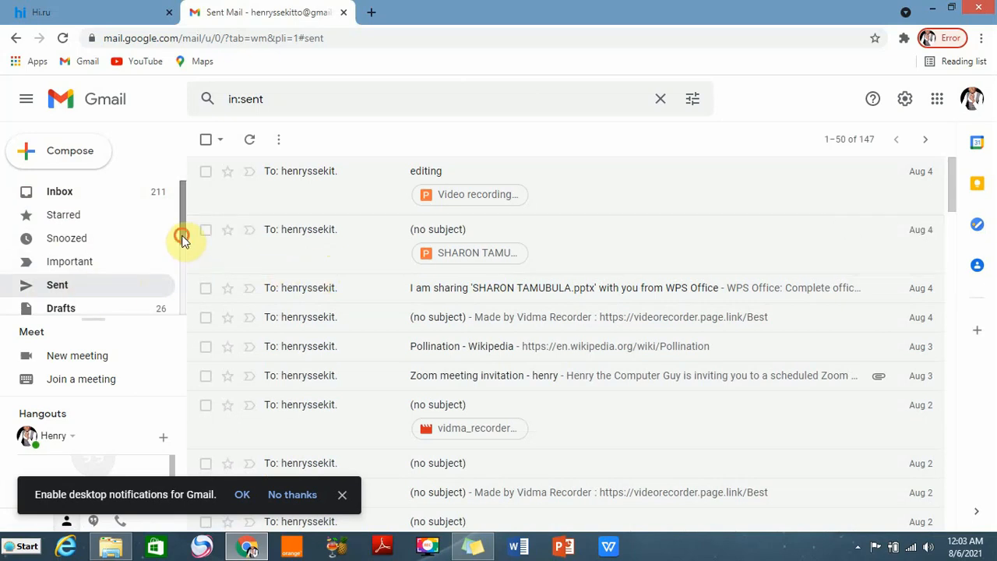
# - View the mail lists of the Updates, Forums and Promotions categories one after another
pyautogui.moveTo(182, 237); pyautogui.dragTo(187, 262)
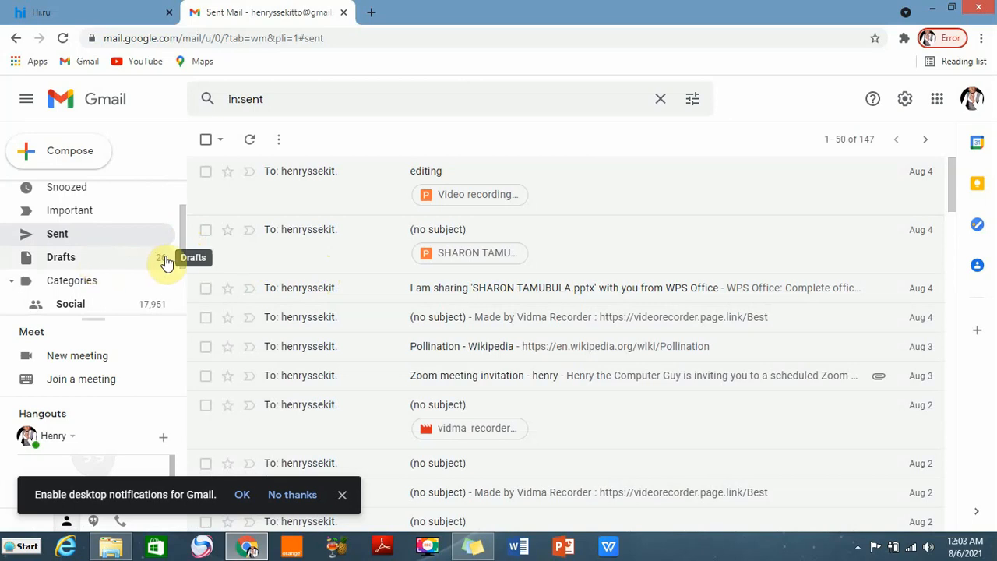
pyautogui.moveTo(185, 230); pyautogui.dragTo(182, 256)
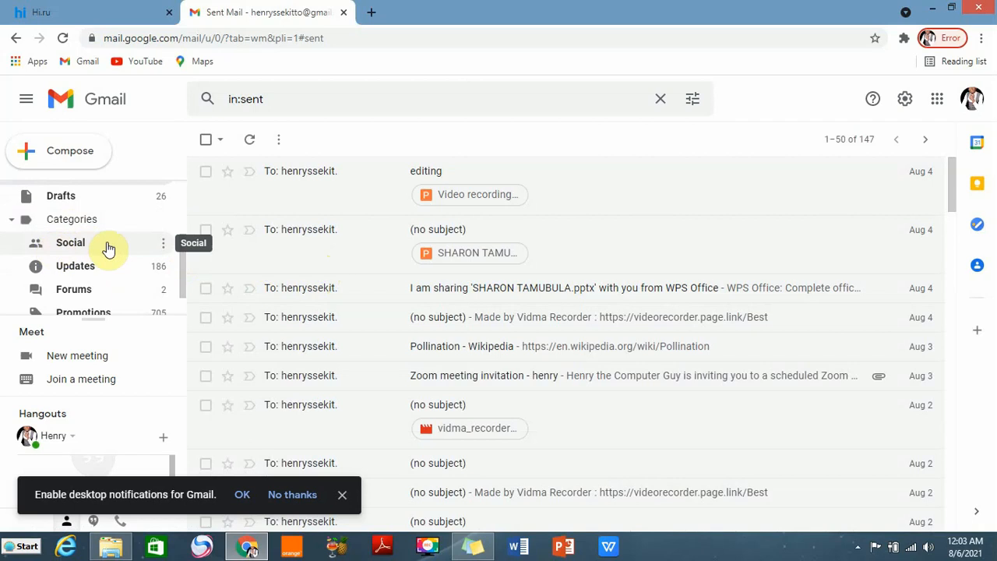
pyautogui.click(78, 267)
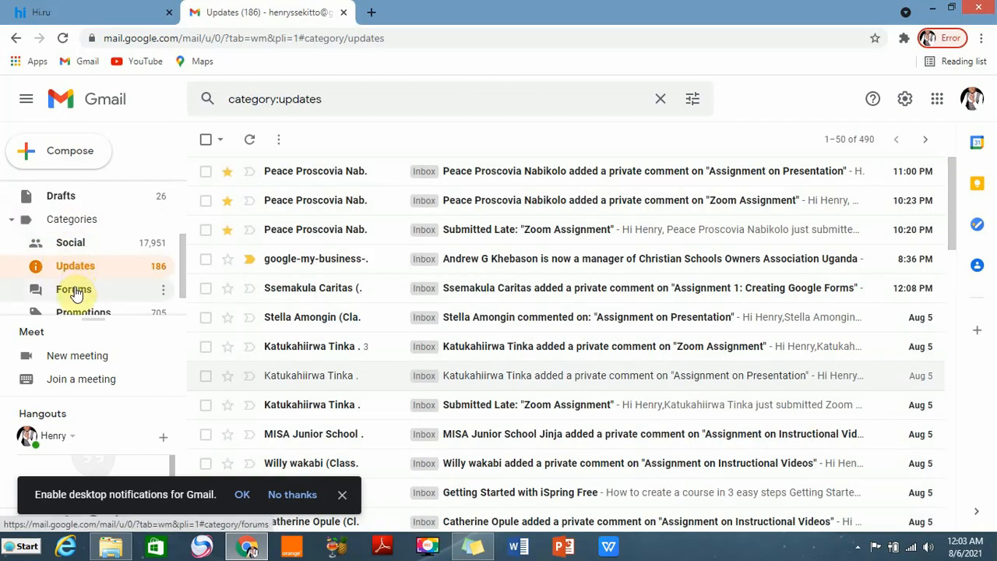
pyautogui.click(74, 290)
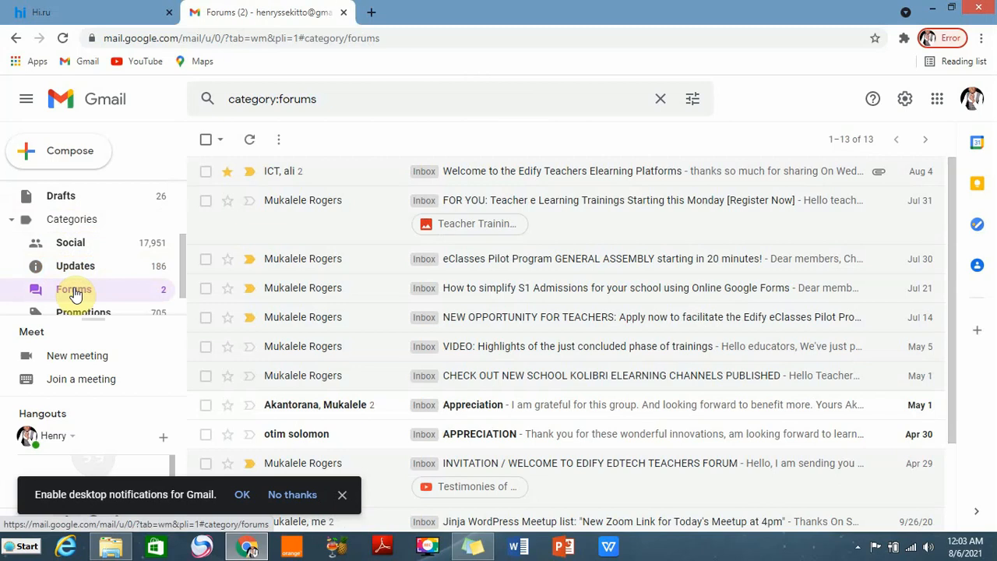
pyautogui.moveTo(185, 257); pyautogui.dragTo(181, 279)
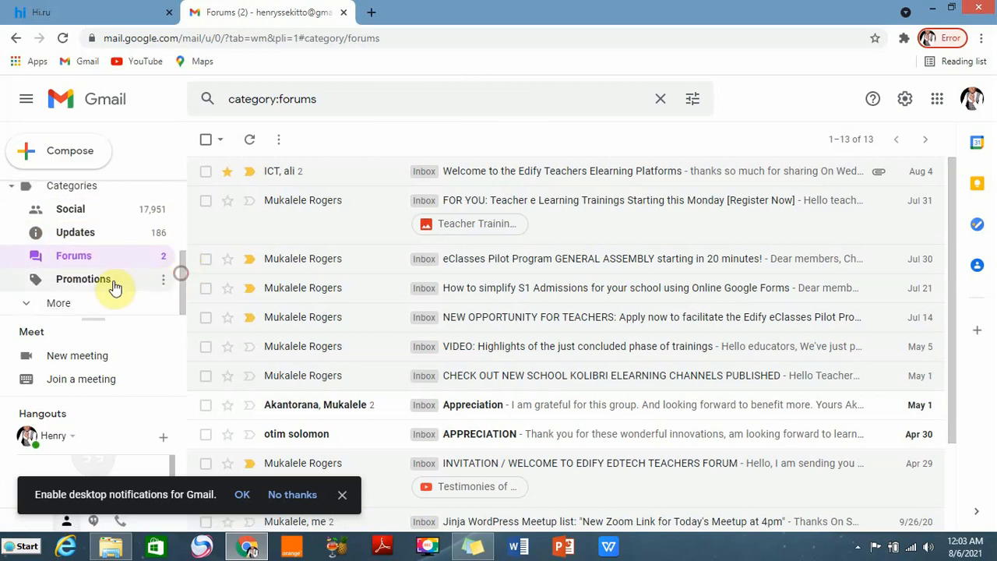
pyautogui.click(85, 287)
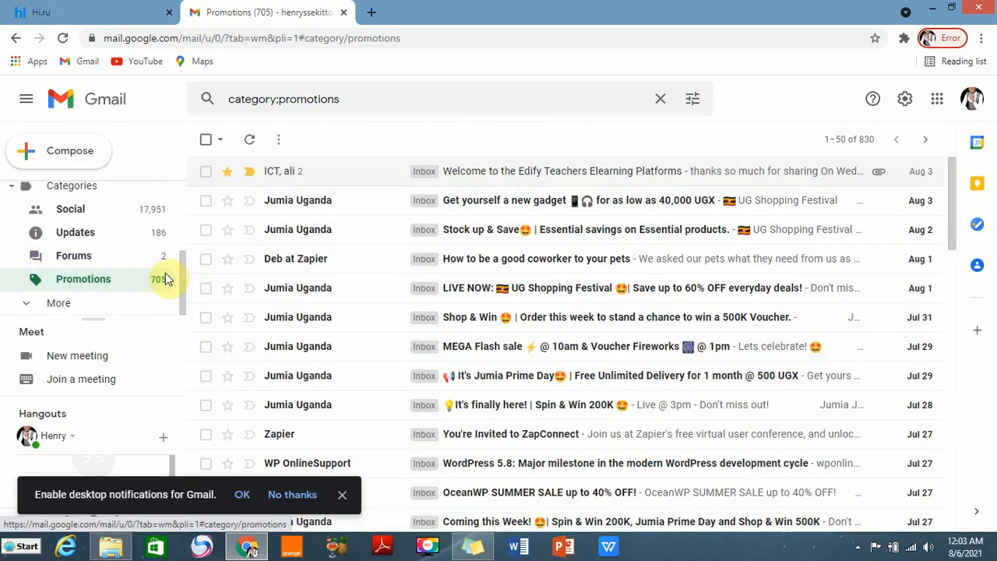
# - Return to the Inbox and dismiss the desktop notifications prompt
pyautogui.moveTo(184, 276); pyautogui.dragTo(182, 249)
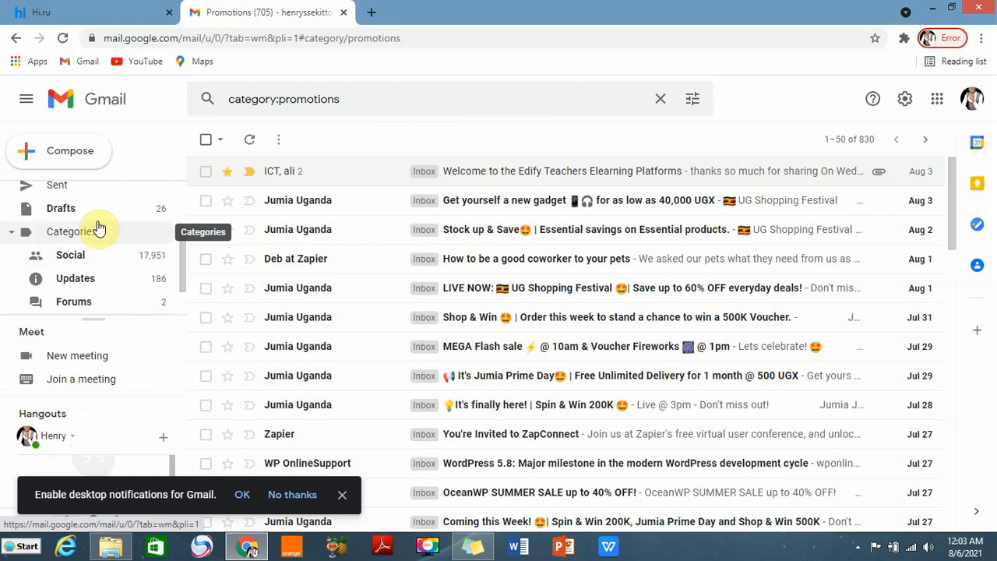
pyautogui.moveTo(187, 250); pyautogui.dragTo(182, 196)
pyautogui.click(87, 193)
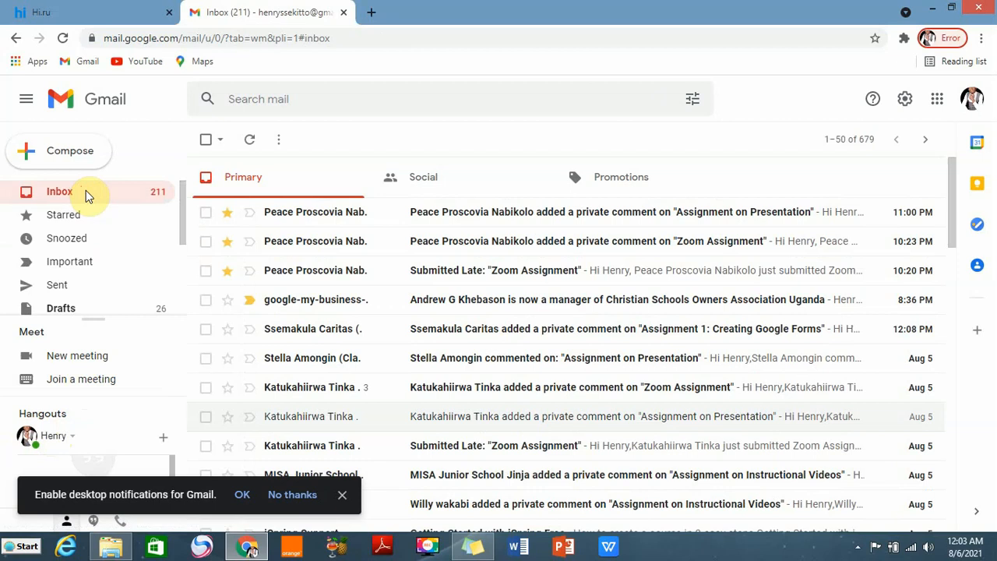
pyautogui.click(345, 499)
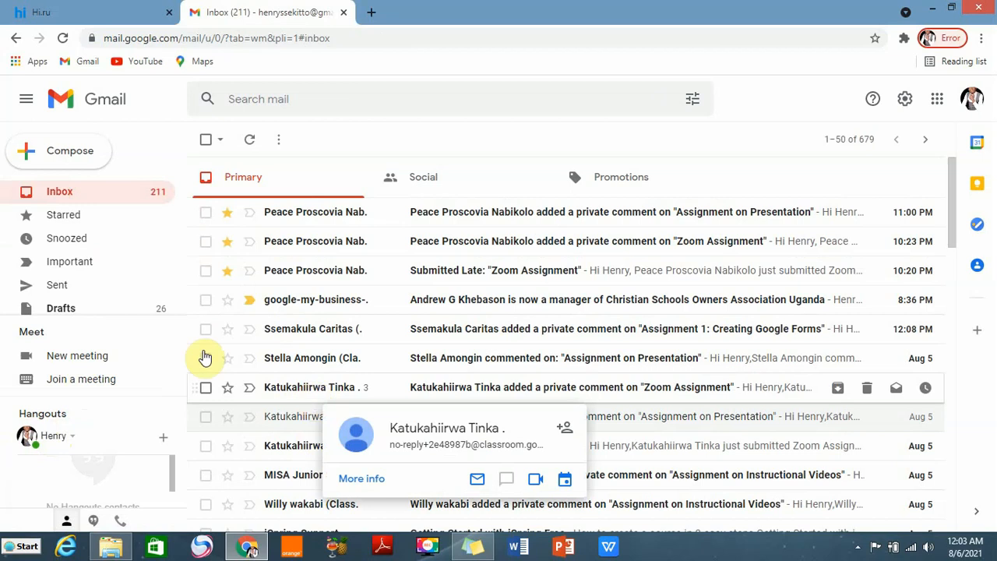
# - Start a new message and add the suggested Hotmail contact as the main recipient
pyautogui.click(63, 155)
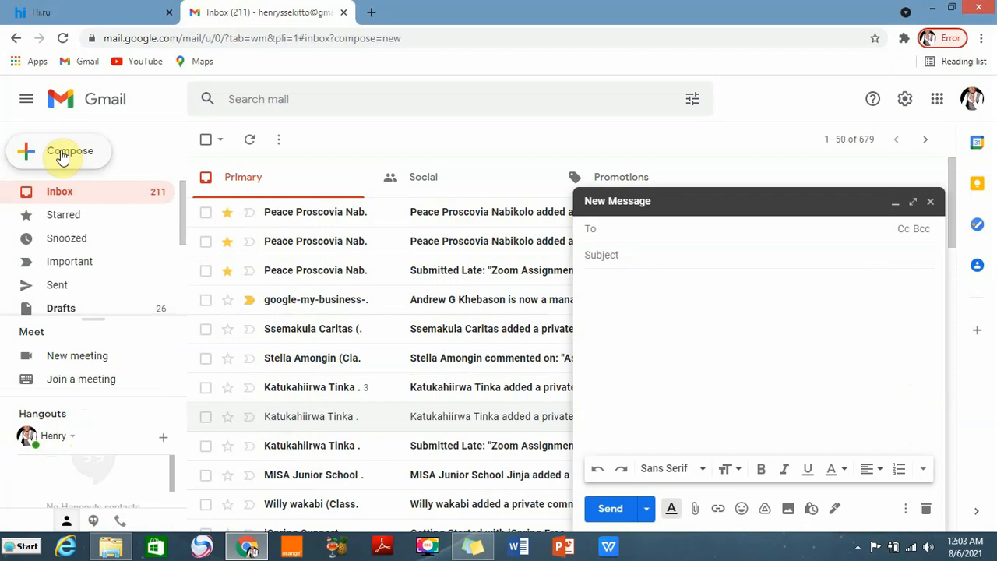
pyautogui.click(623, 226)
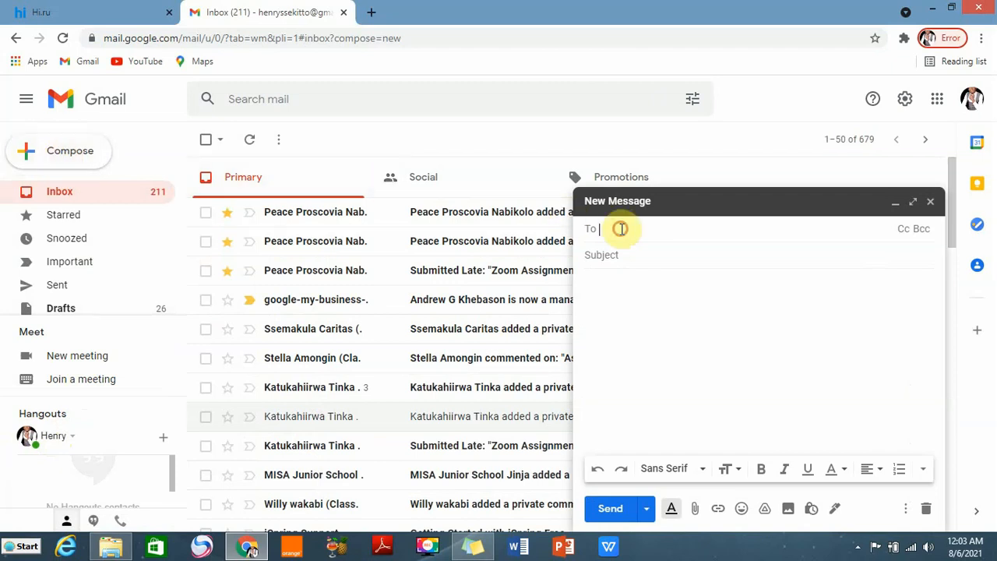
pyautogui.write('her')
pyautogui.write('r')
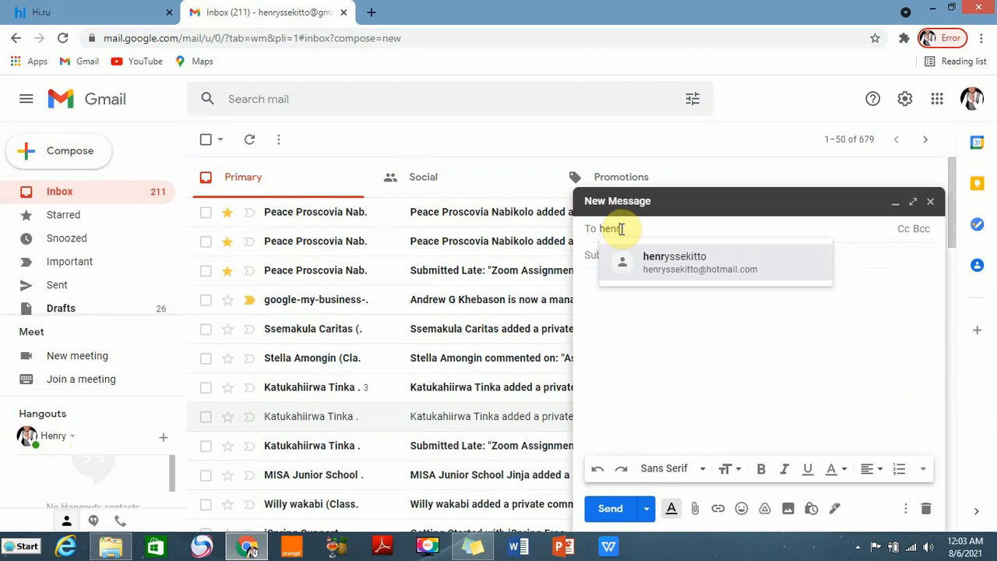
pyautogui.click(692, 269)
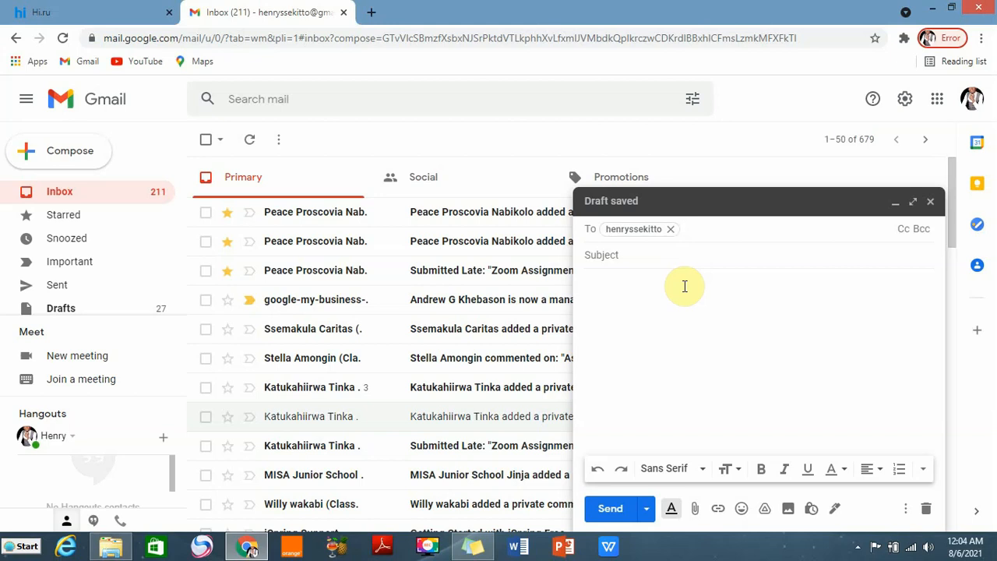
# - Add two suggested Gmail contacts as Cc recipients of the new message
pyautogui.click(901, 233)
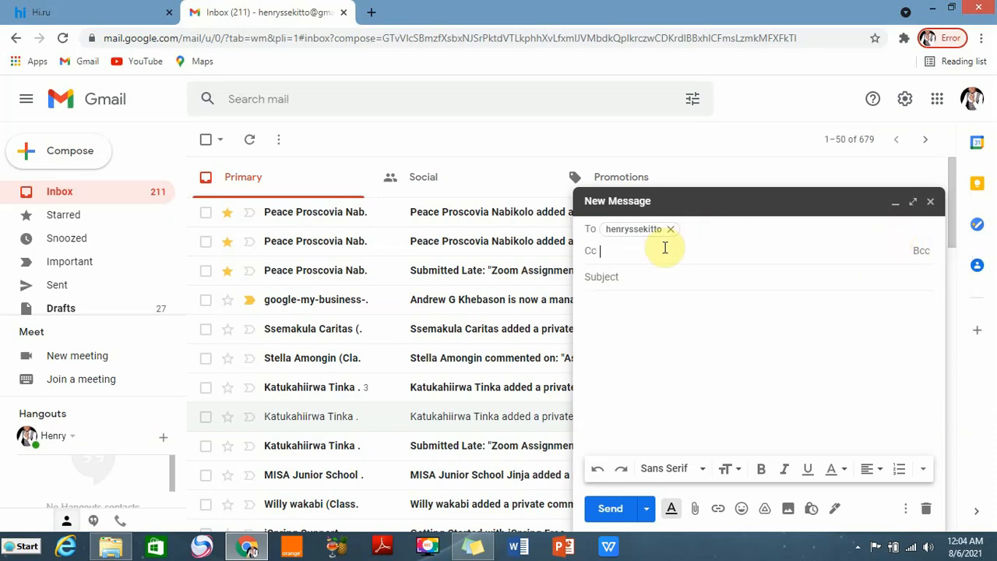
pyautogui.write('is')
pyautogui.click(692, 289)
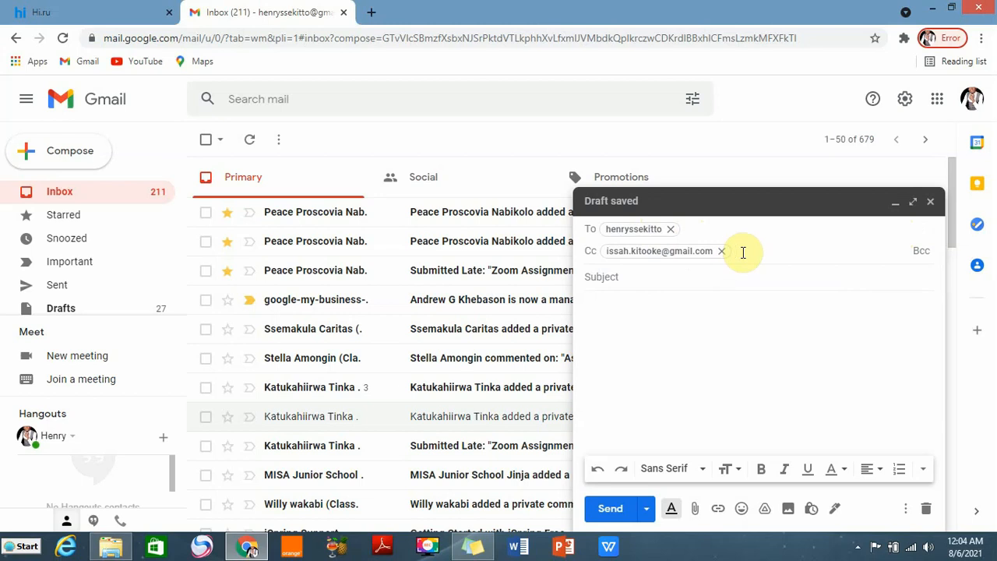
pyautogui.write('i')
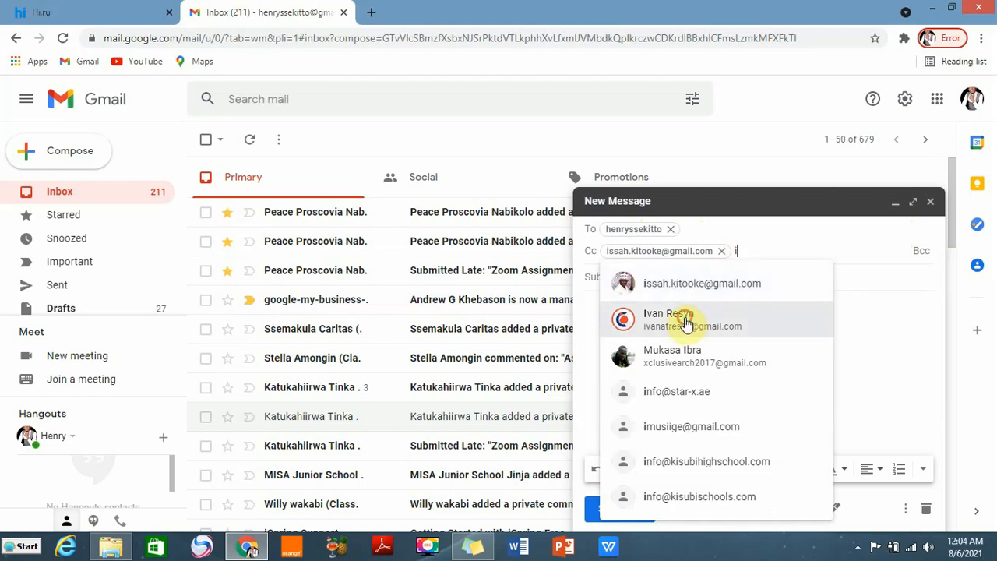
pyautogui.click(686, 321)
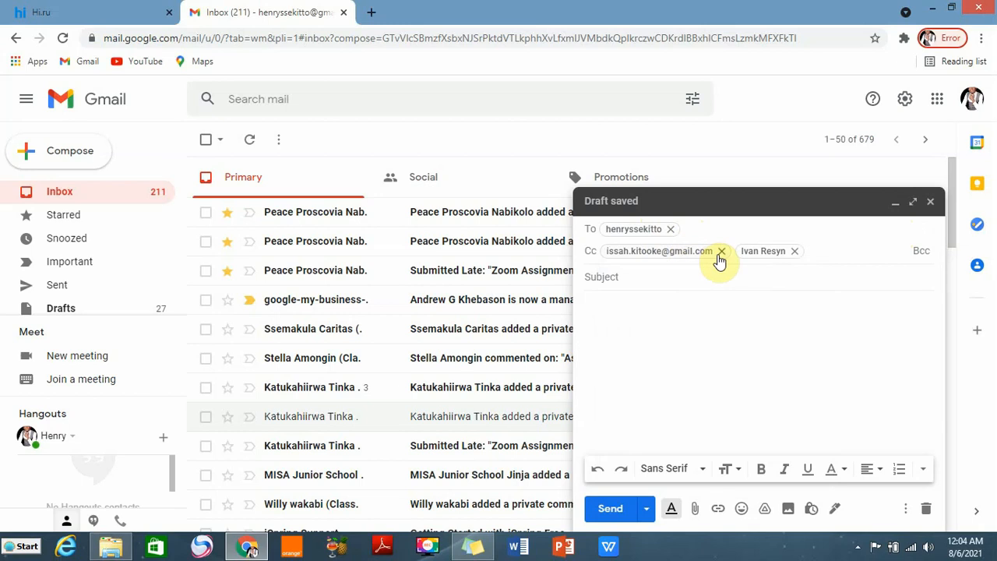
# - Add one suggested contact as a Bcc recipient and set the message subject to "Family meeting"
pyautogui.click(917, 252)
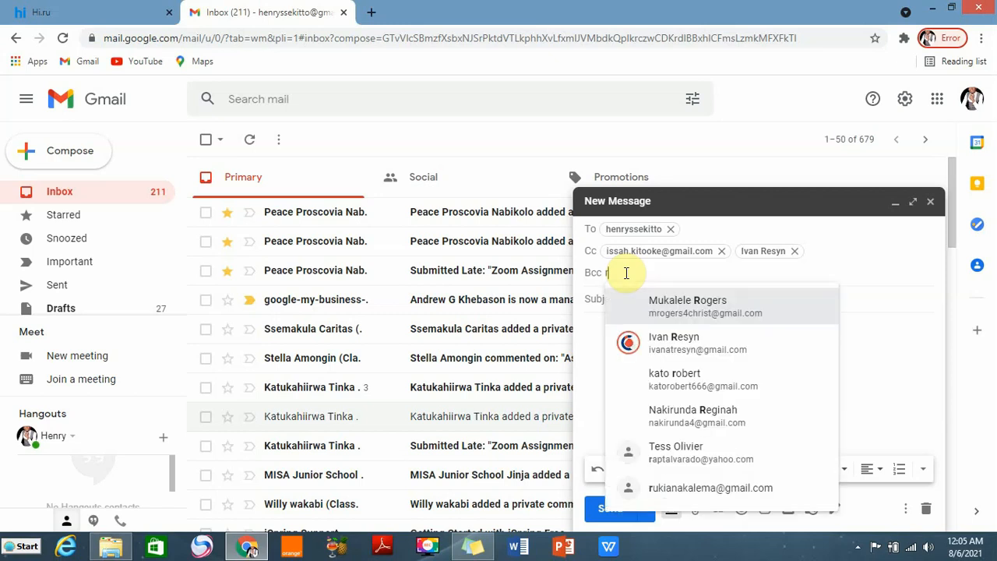
pyautogui.click(689, 409)
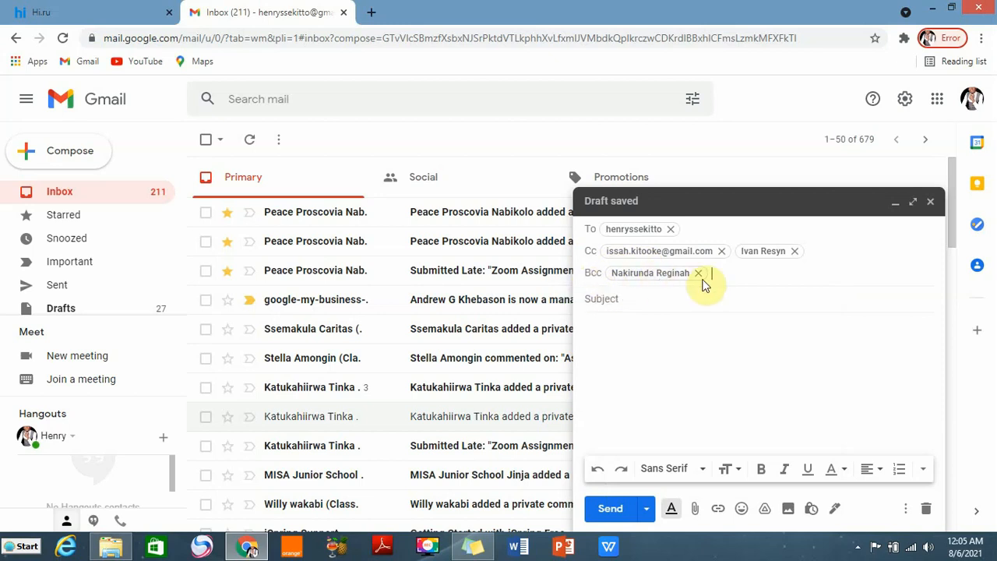
pyautogui.click(637, 299)
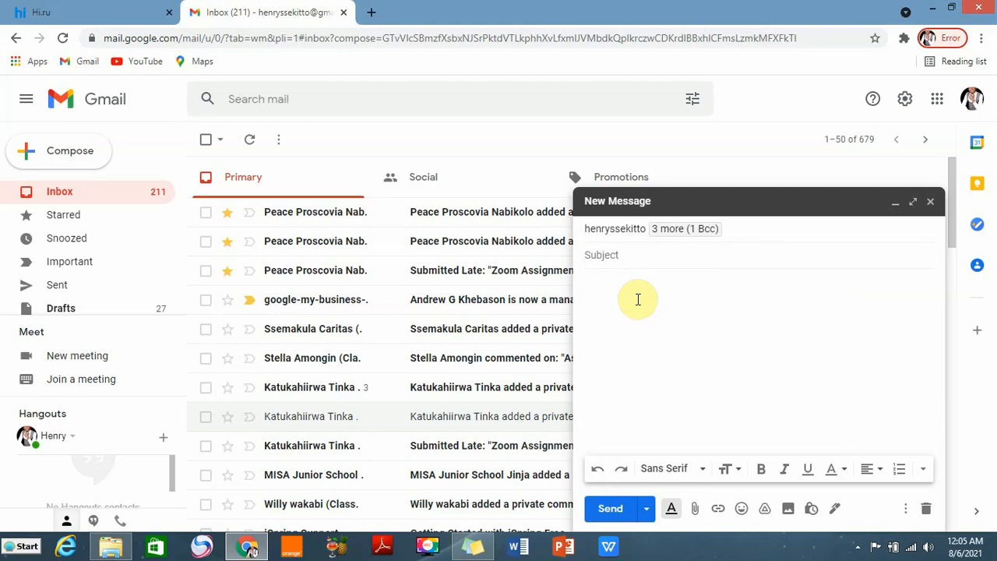
pyautogui.write('Family meeting')
# - Write a one-line body introducing the sender as the computer guy "informing you about the family meeting", correcting the misspelled "infirming" to "informing"
pyautogui.click(646, 289)
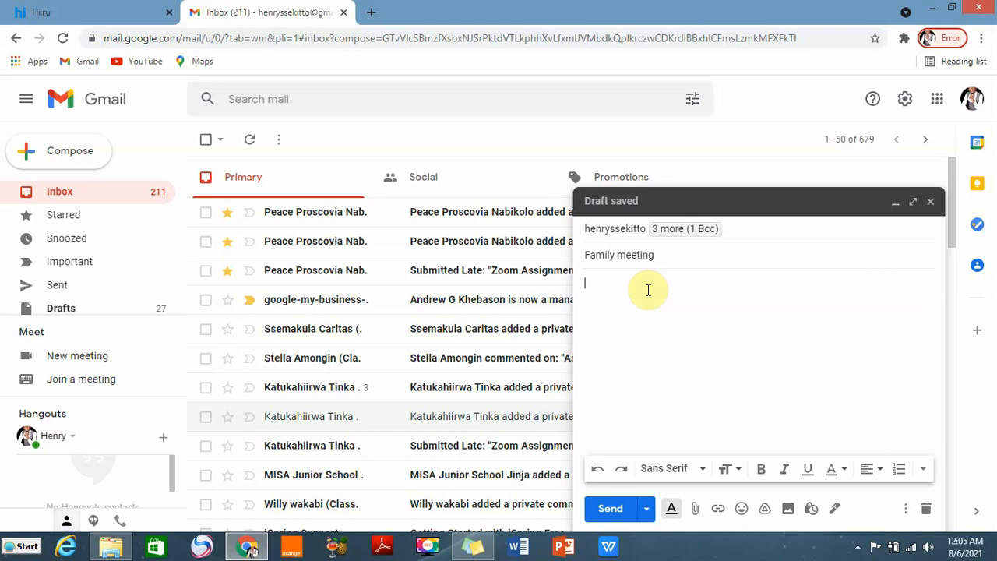
pyautogui.write('hello it')
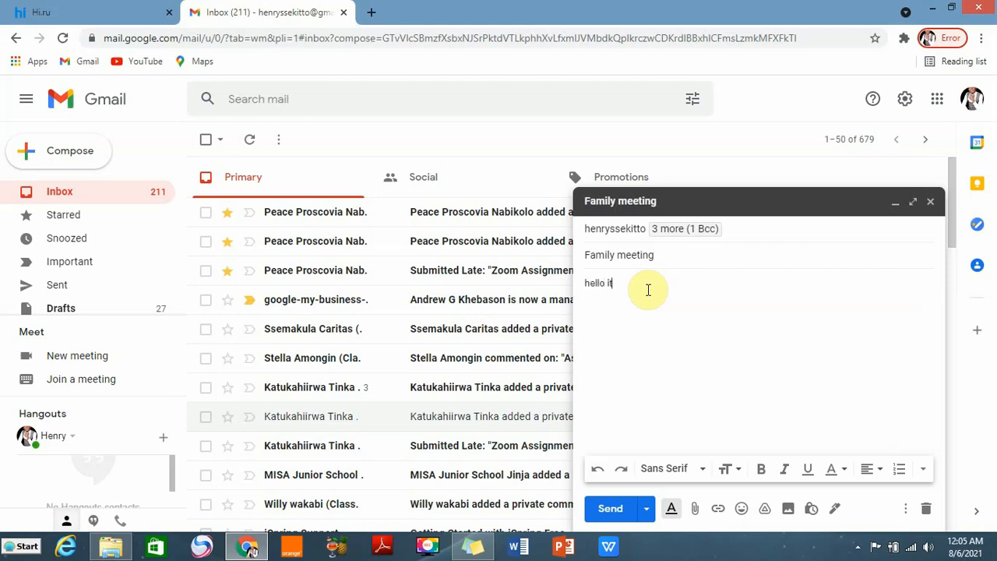
pyautogui.write('s henry the commputer ')
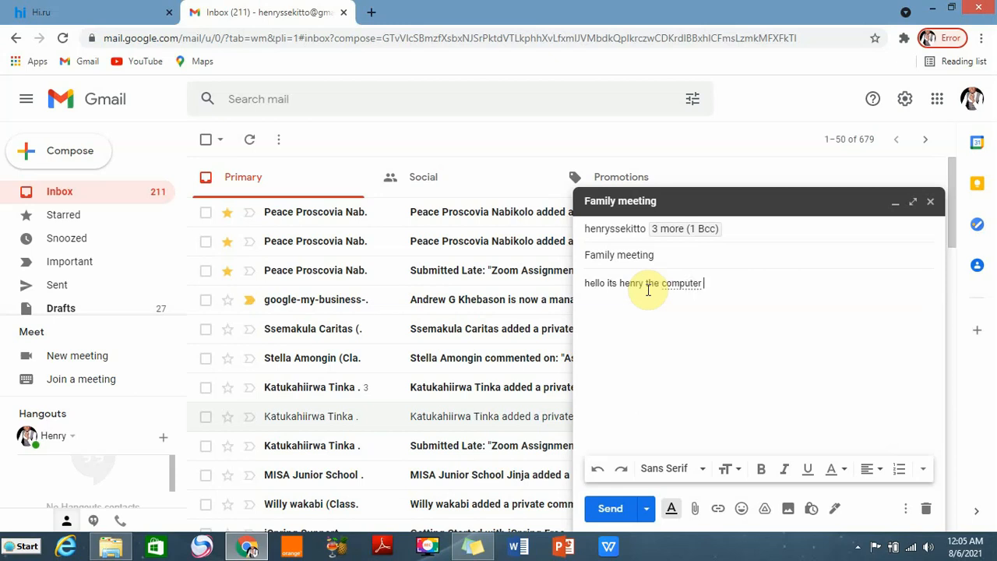
pyautogui.write('guy infirming you a')
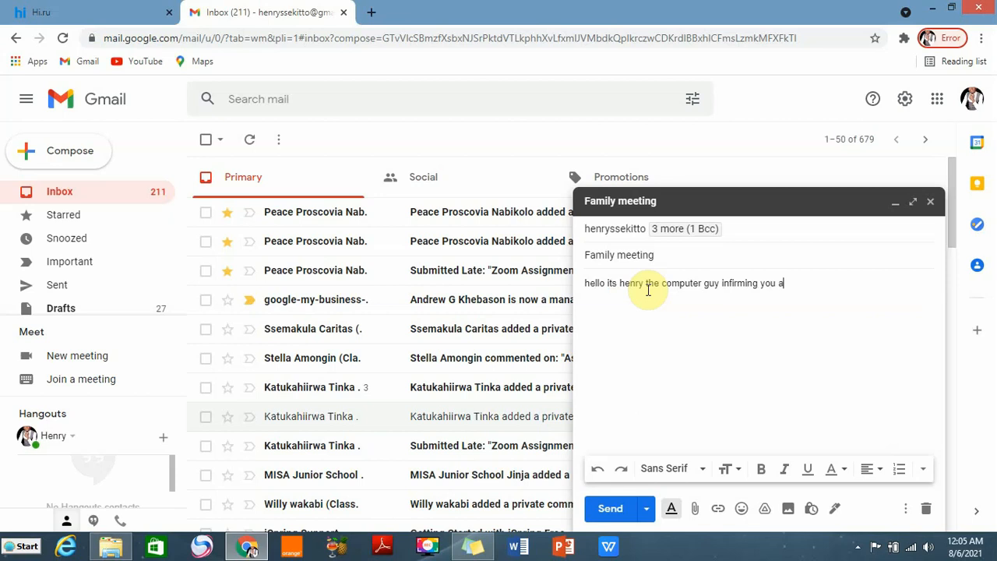
pyautogui.write('bout the family meeting')
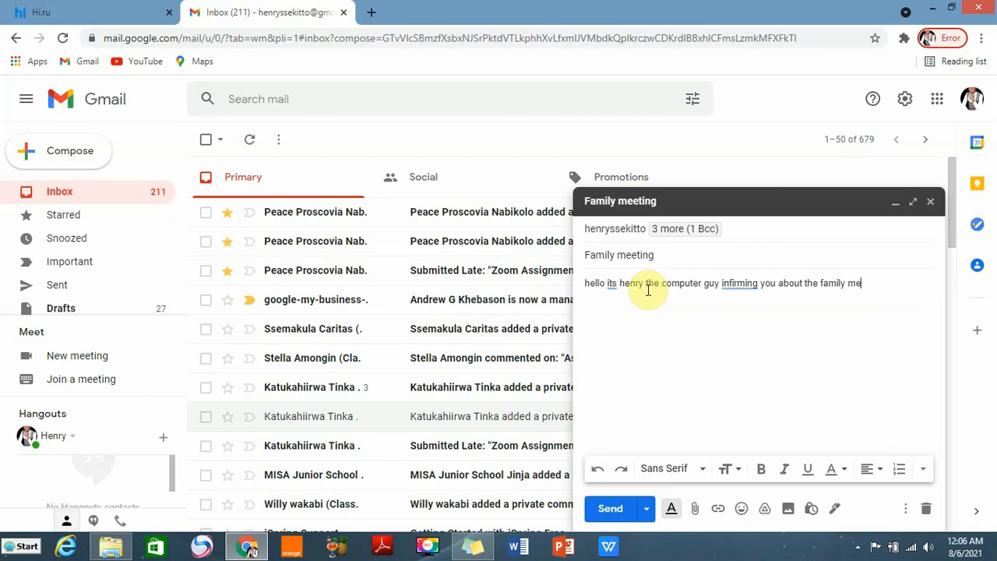
pyautogui.click(735, 283)
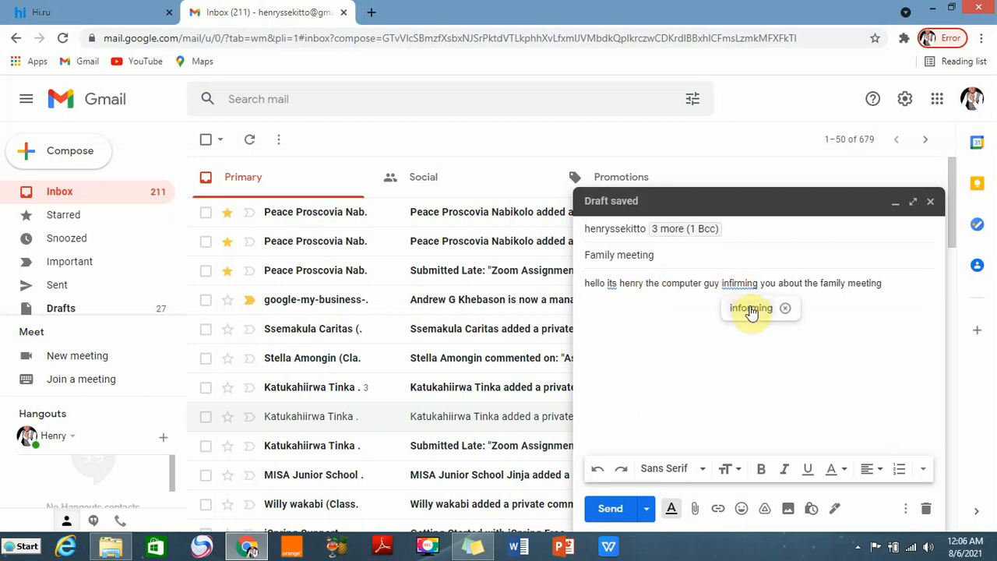
pyautogui.click(749, 308)
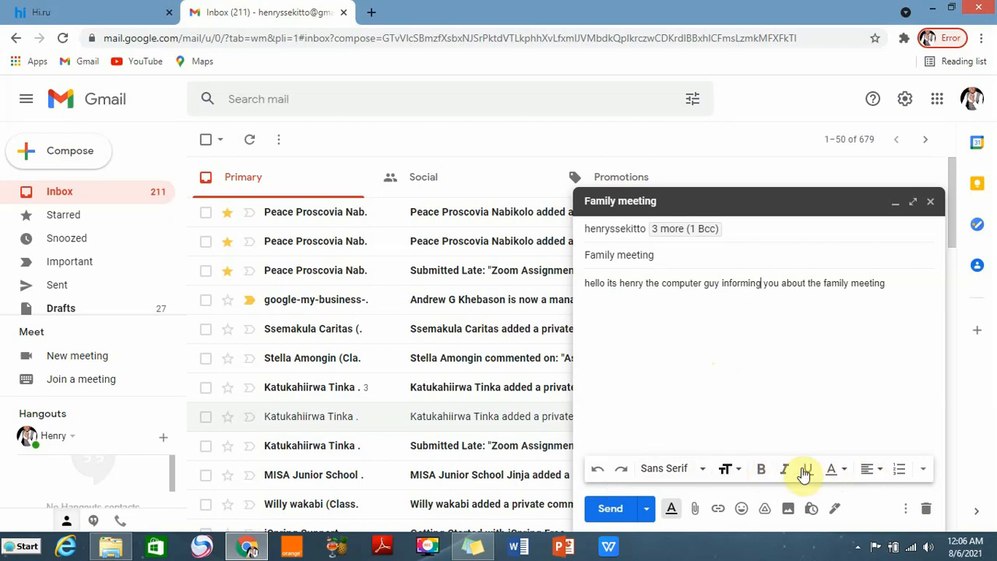
# - Browse the video files in the EDITED folder that can be attached, and close the file chooser without attaching anything
pyautogui.click(696, 509)
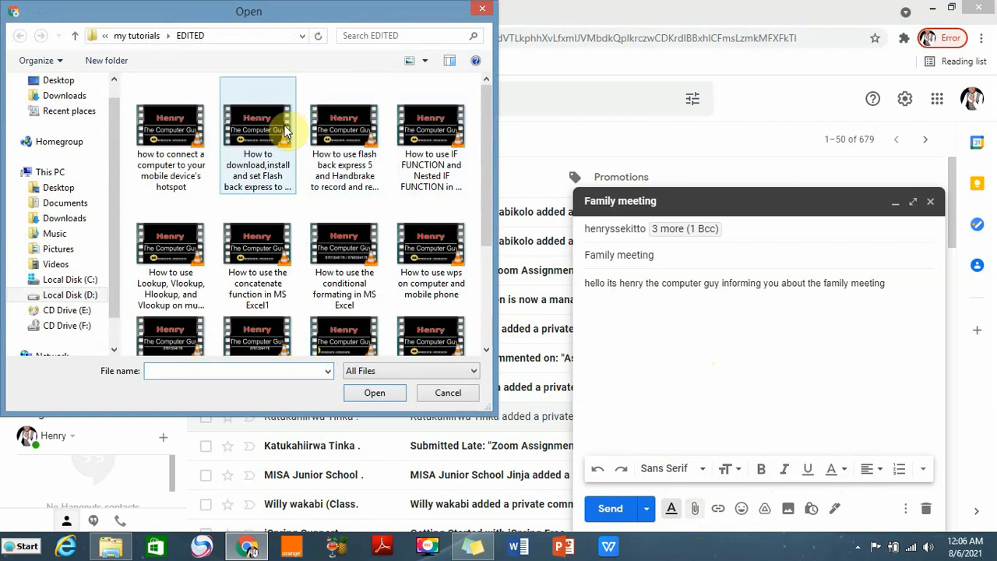
pyautogui.moveTo(486, 129)
pyautogui.mouseDown()
pyautogui.moveTo(486, 201)
pyautogui.moveTo(477, 128)
pyautogui.mouseUp()
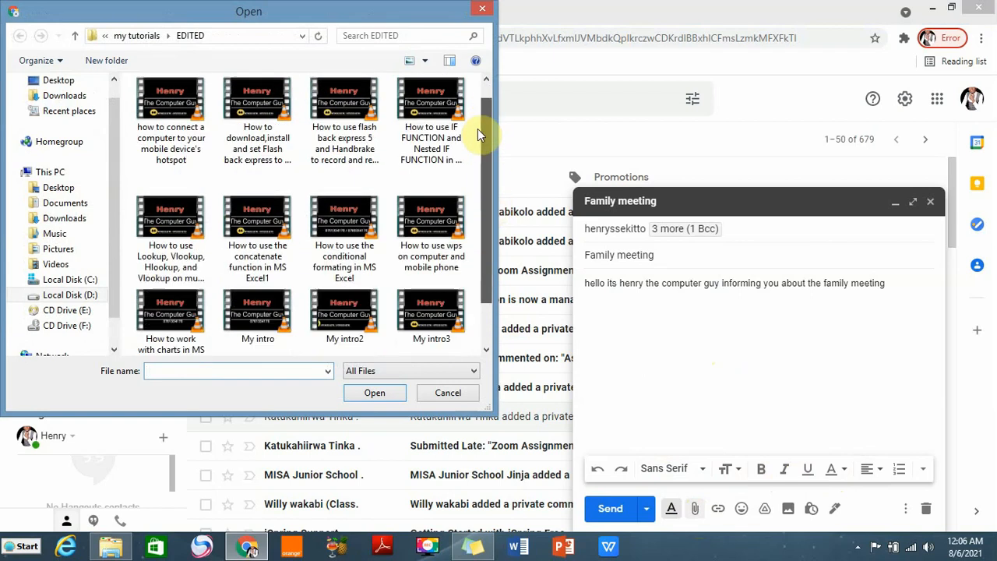
pyautogui.scroll(1, 478, 129)
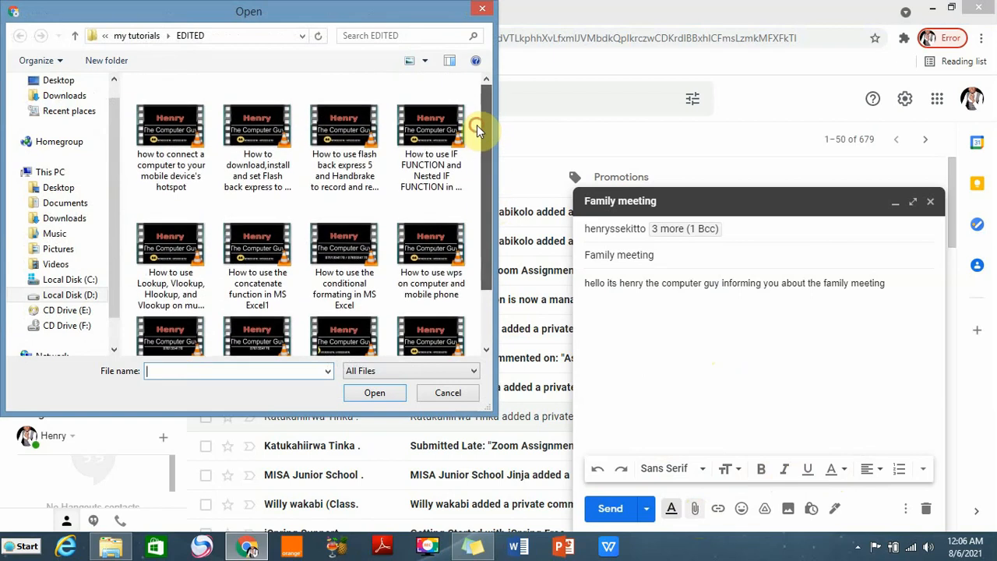
pyautogui.click(481, 12)
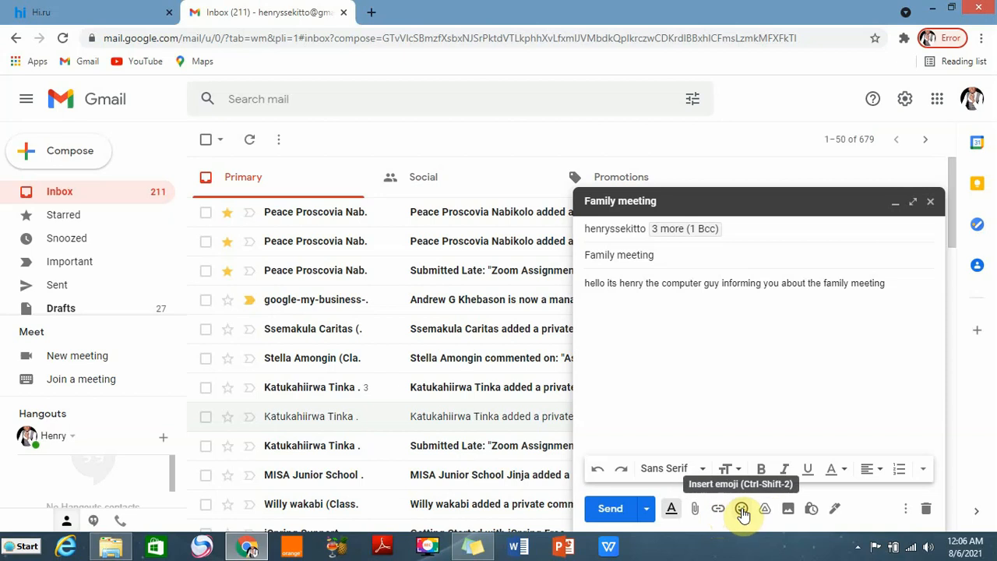
# - Insert the laughing-with-tears emoji after "informing" in the message body and close the emoji picker
pyautogui.click(741, 511)
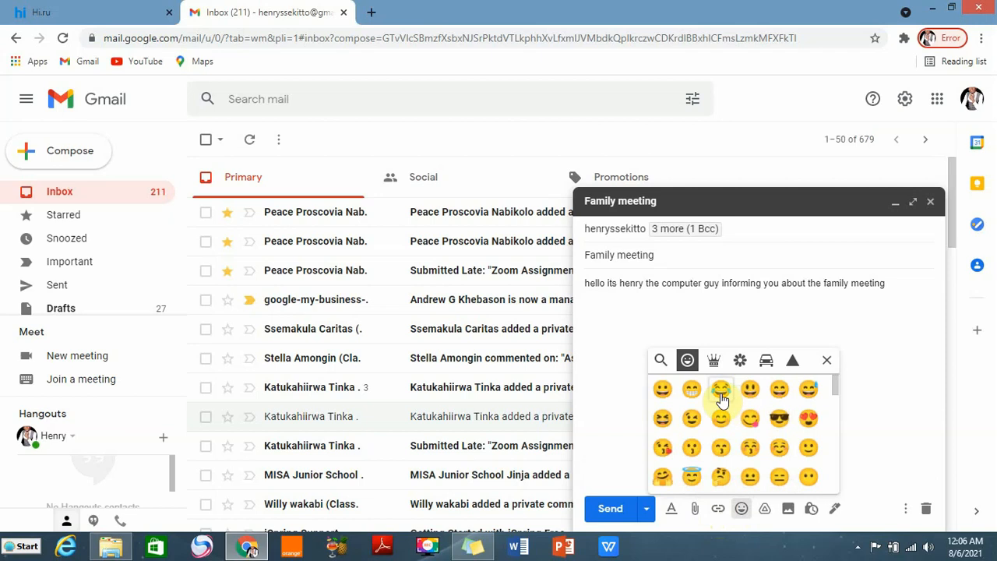
pyautogui.click(721, 398)
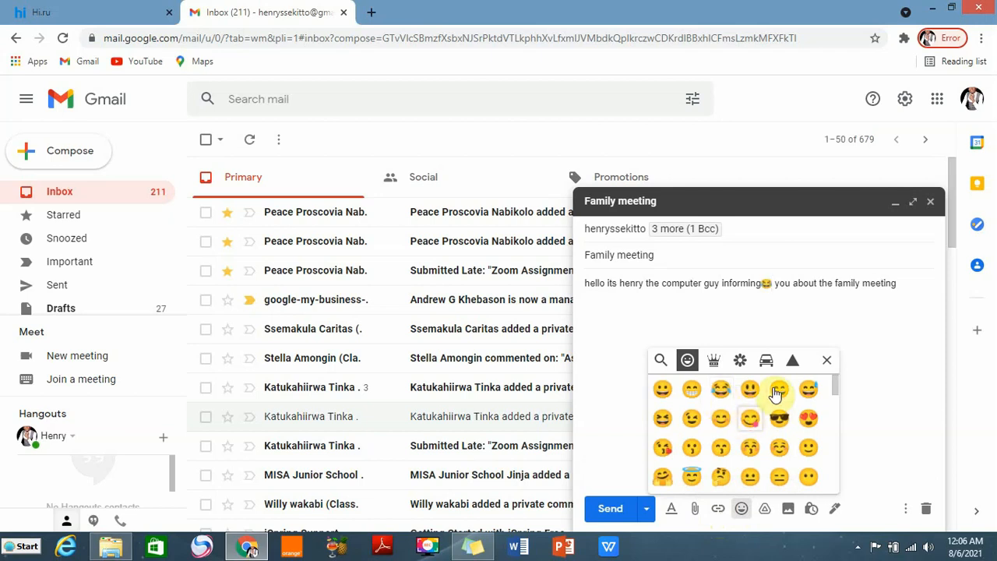
pyautogui.click(826, 361)
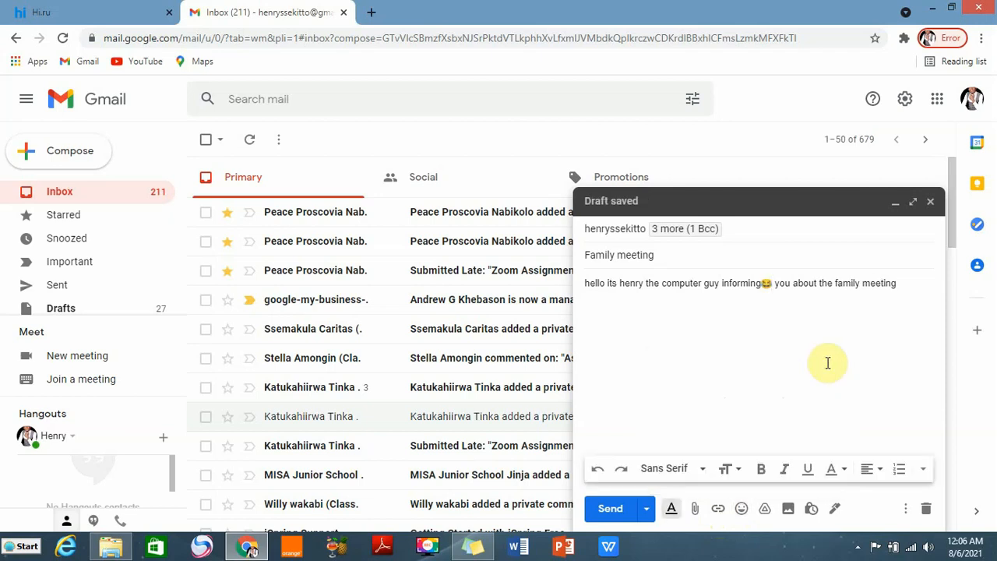
# - Look at the Google Drive file insertion and Confidential mode options for the message, leaving both without applying anything
pyautogui.click(765, 510)
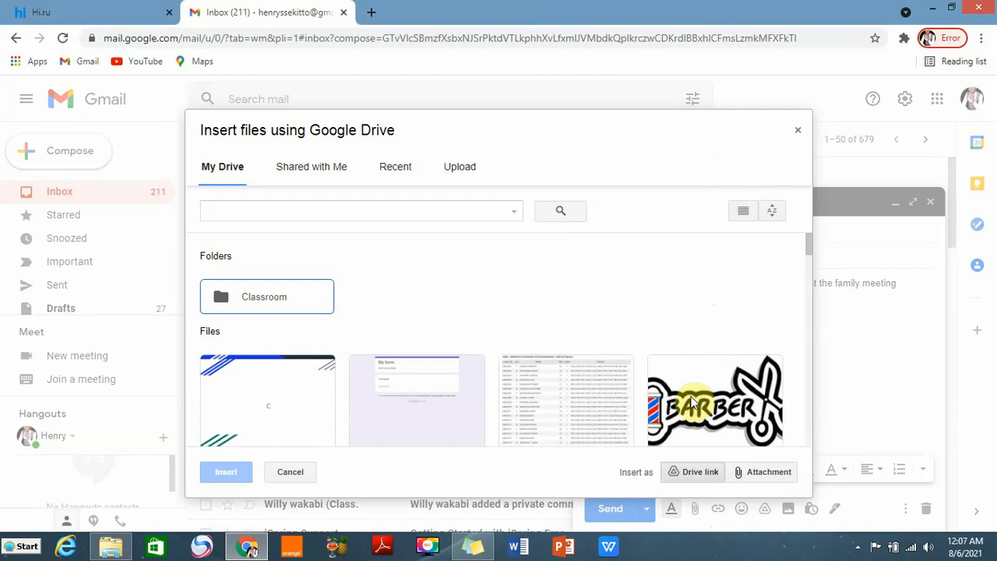
pyautogui.click(799, 133)
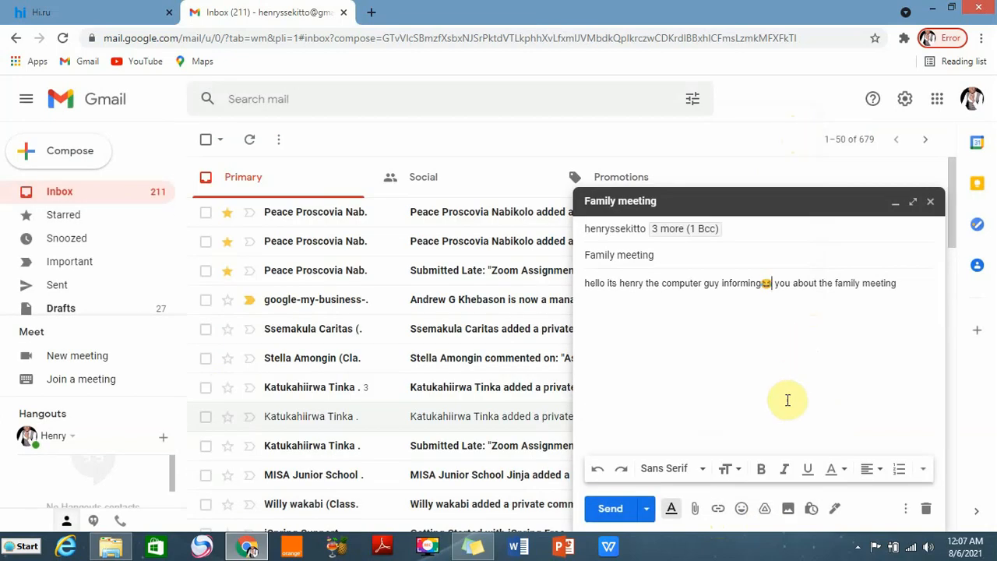
pyautogui.click(812, 514)
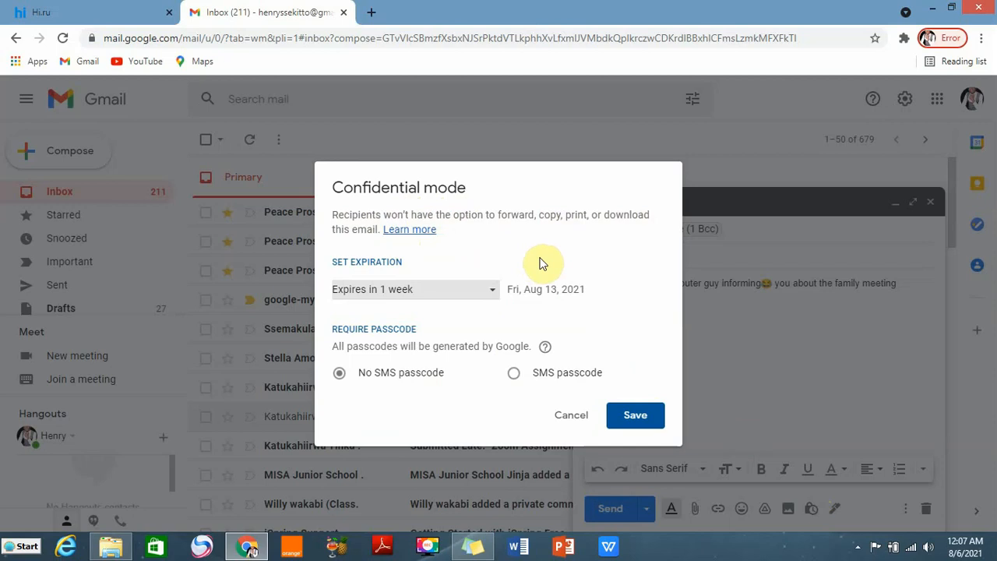
pyautogui.click(568, 417)
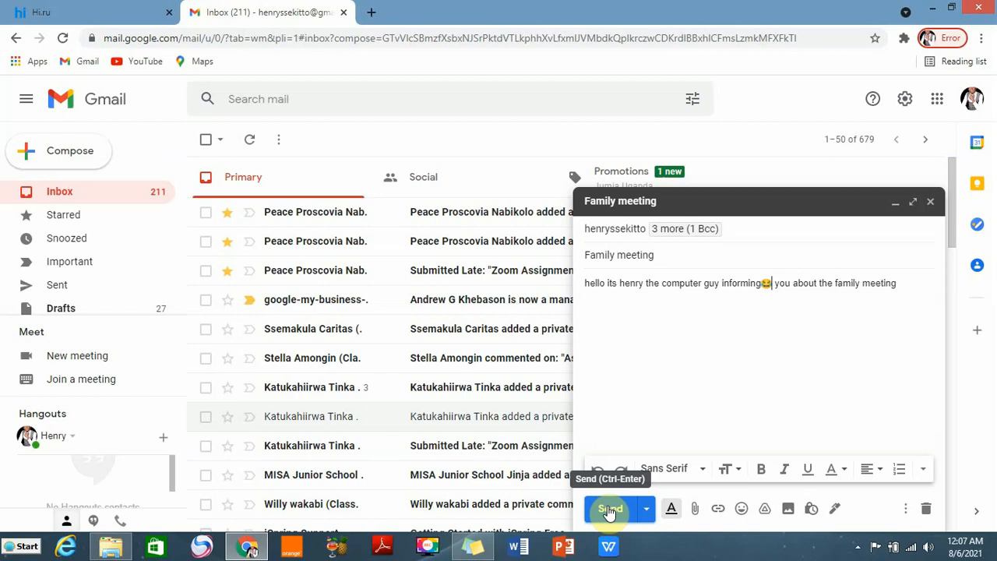
# - Send the "Family meeting" message and dismiss the sent notification
pyautogui.click(610, 510)
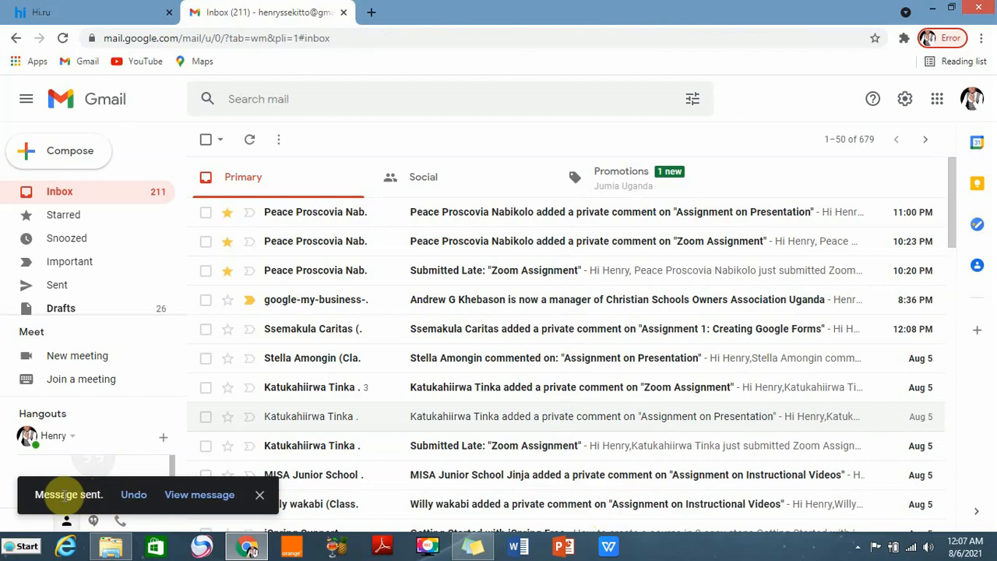
pyautogui.click(261, 499)
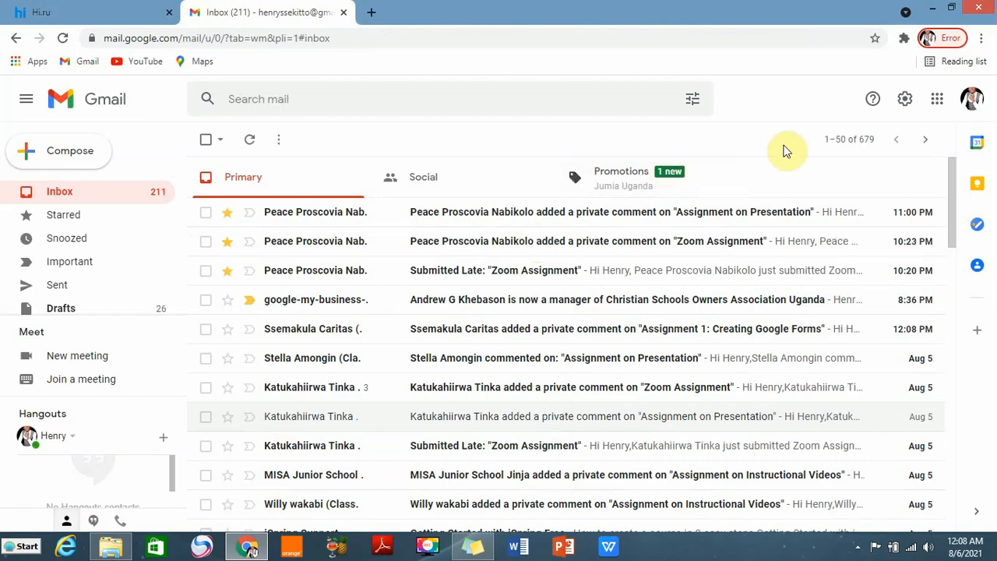
# - Switch to Google Drive from the Google apps and display the recent files
pyautogui.click(937, 101)
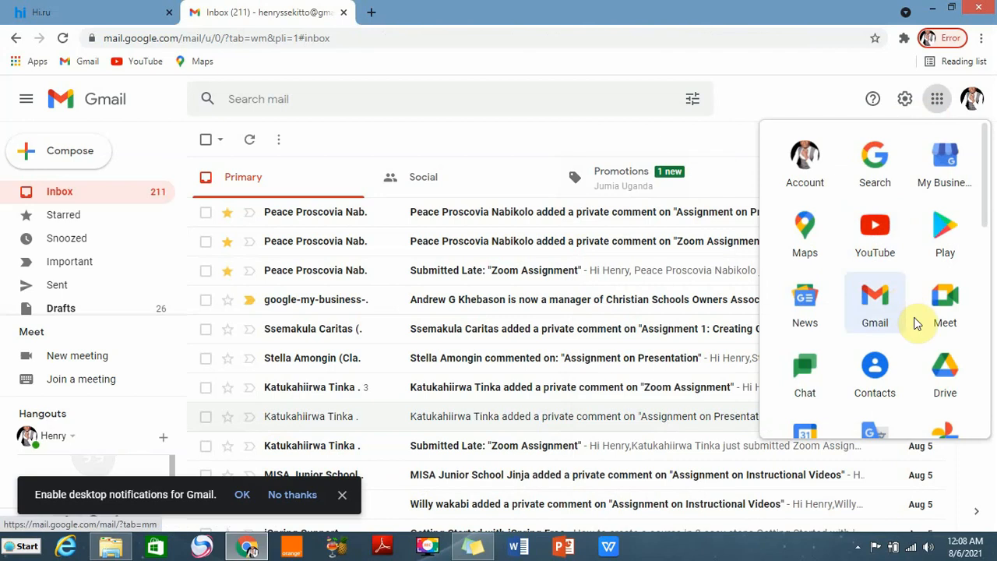
pyautogui.click(945, 370)
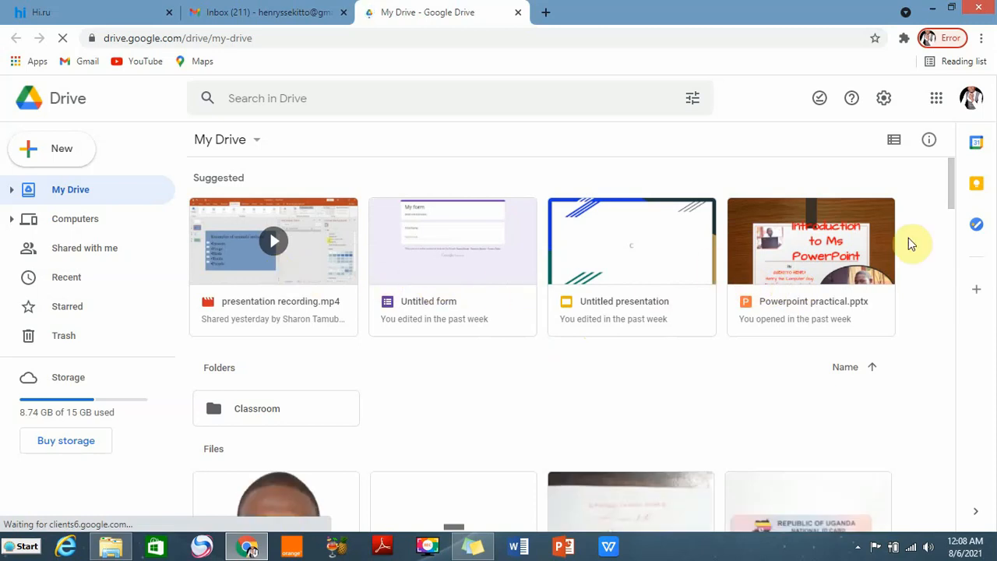
pyautogui.moveTo(952, 195)
pyautogui.mouseDown()
pyautogui.moveTo(955, 241)
pyautogui.moveTo(957, 200)
pyautogui.mouseUp()
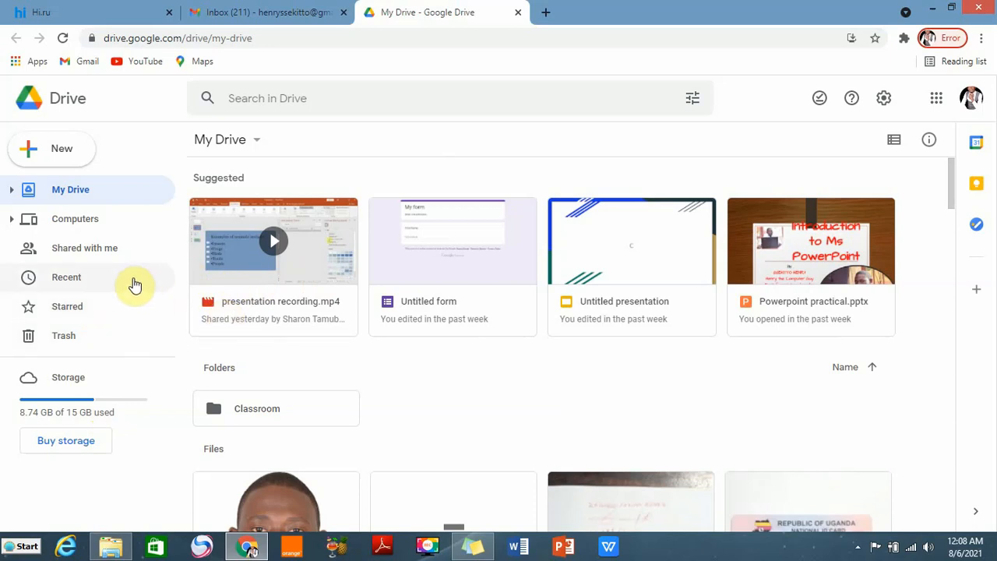
pyautogui.click(80, 278)
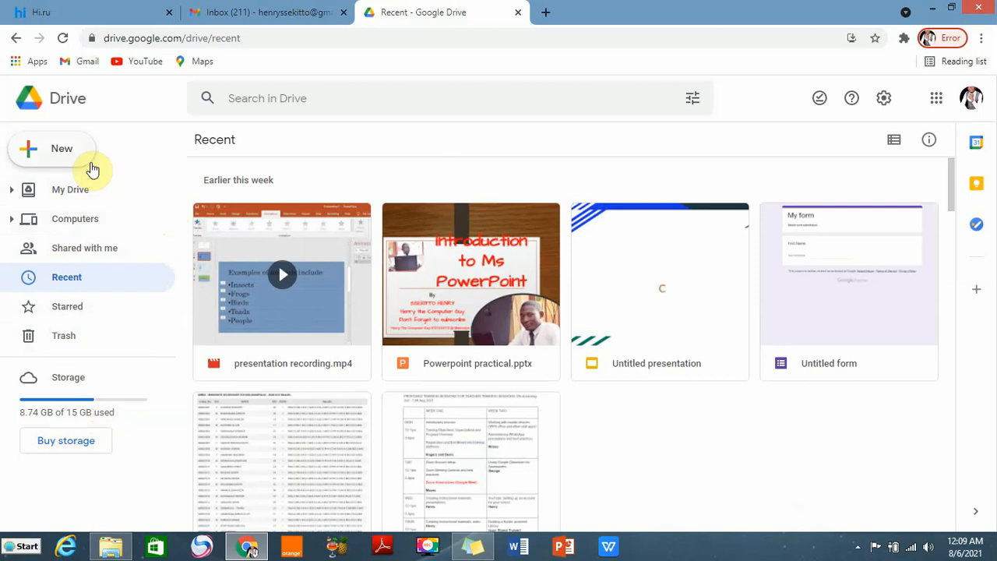
pyautogui.click(62, 160)
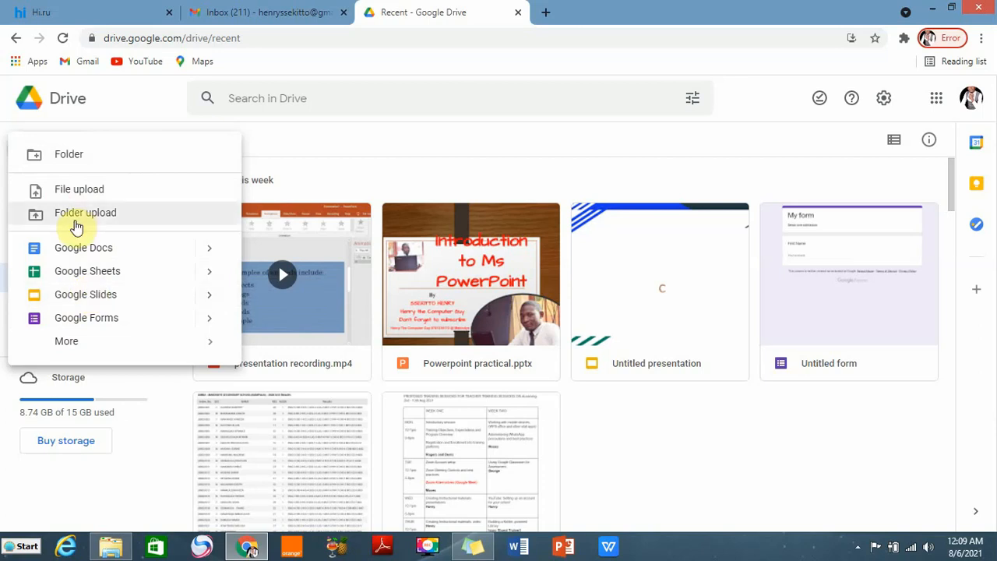
pyautogui.click(71, 191)
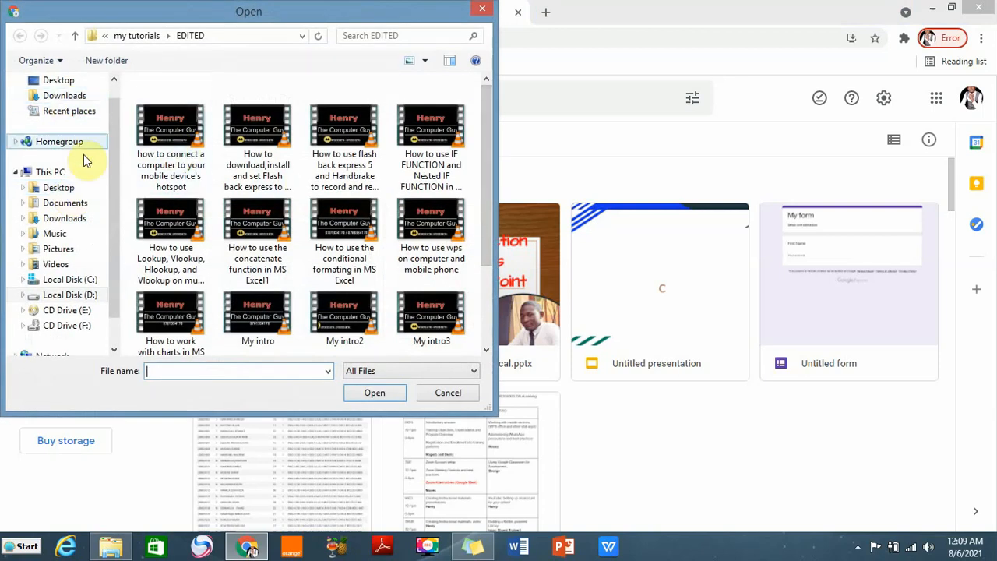
pyautogui.click(66, 193)
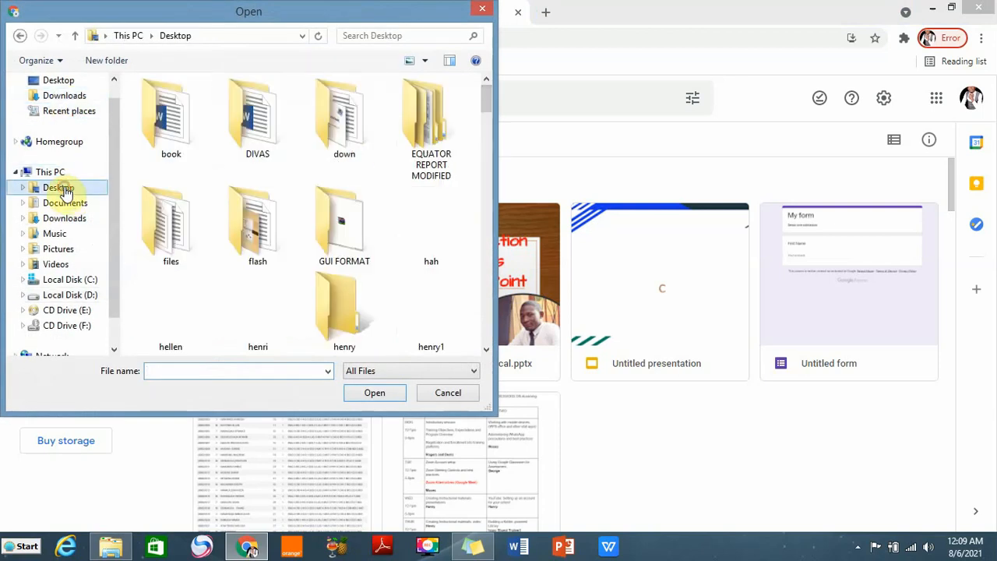
pyautogui.moveTo(488, 107); pyautogui.dragTo(494, 200)
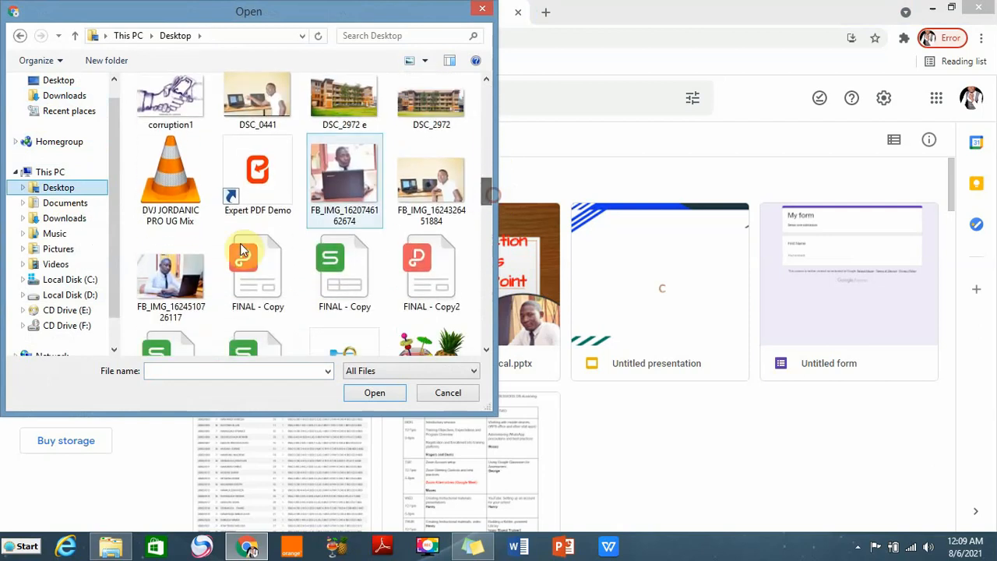
pyautogui.click(184, 279)
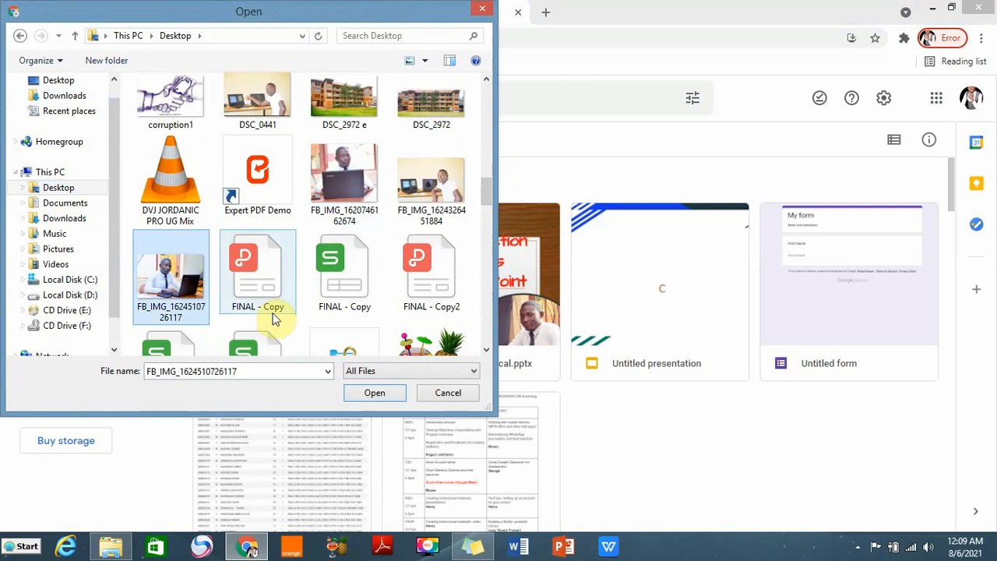
pyautogui.click(372, 391)
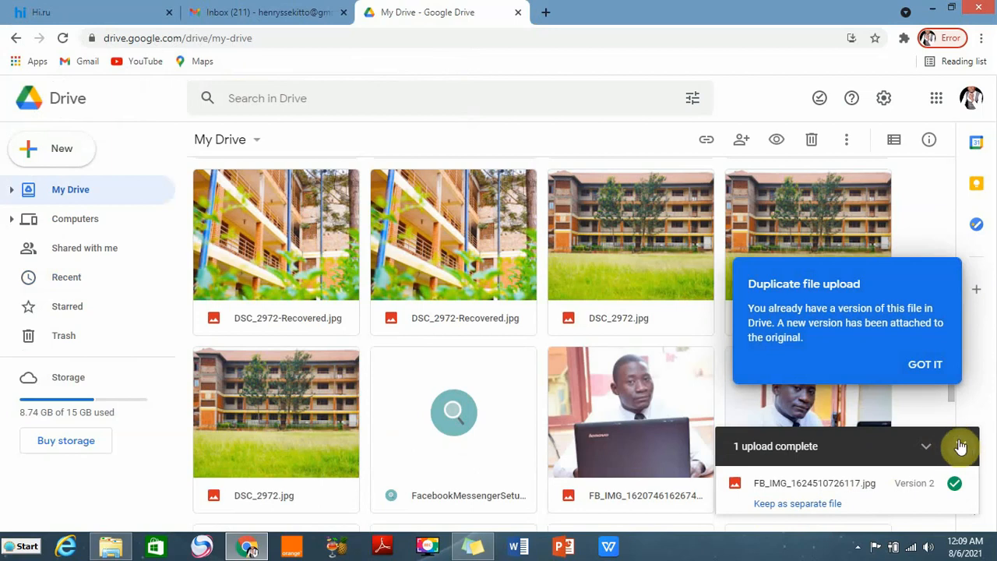
pyautogui.click(923, 364)
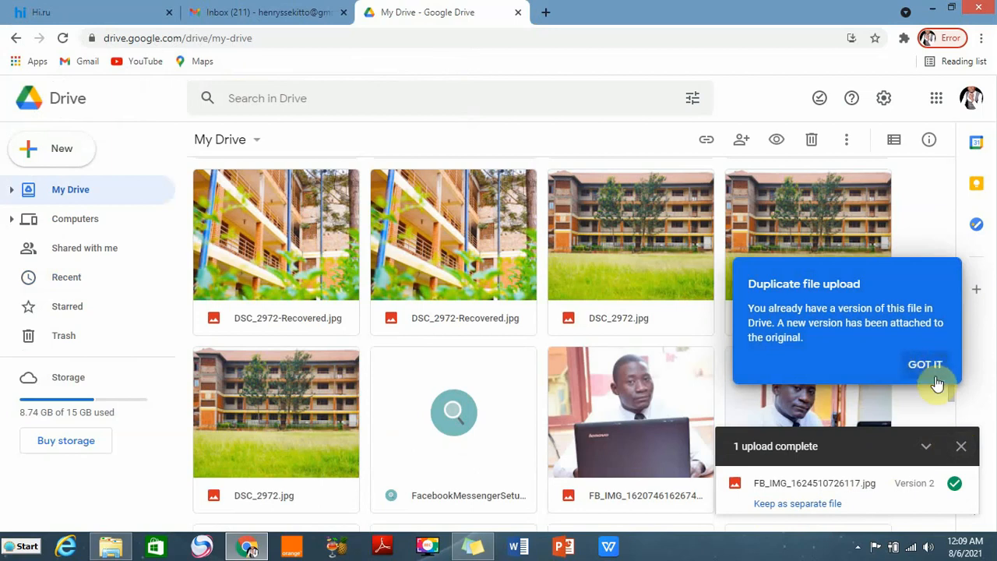
pyautogui.click(960, 446)
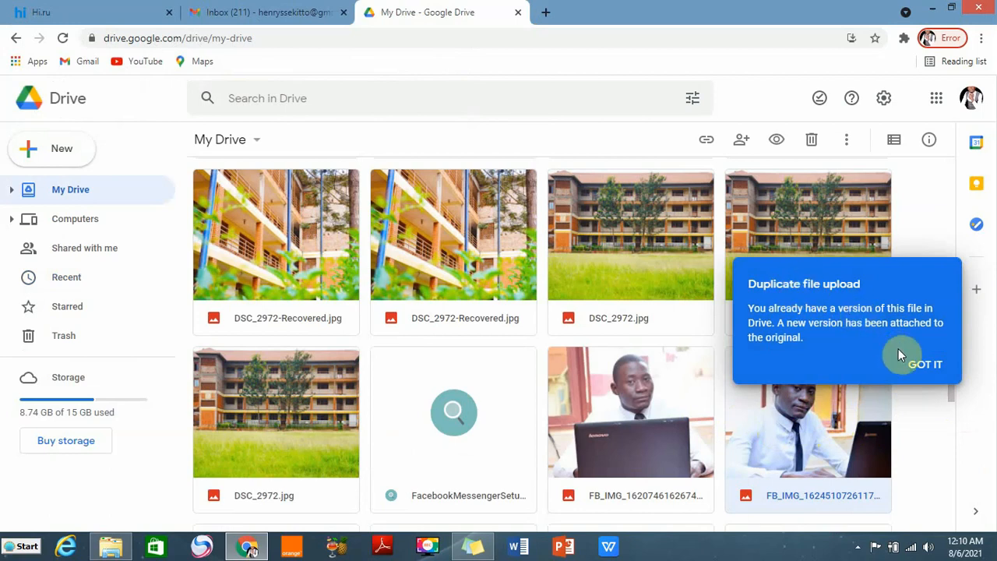
pyautogui.click(920, 368)
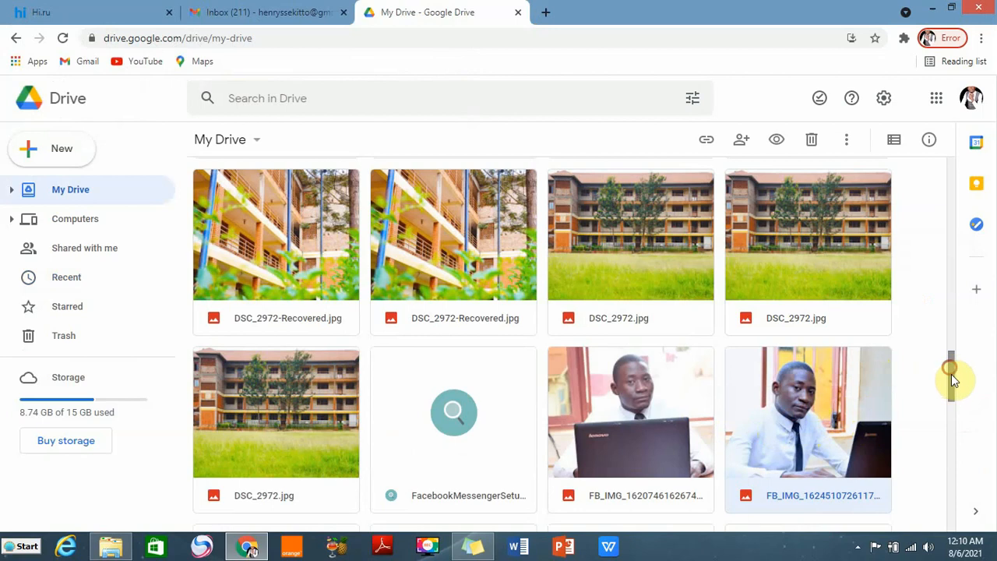
pyautogui.moveTo(951, 374); pyautogui.dragTo(951, 390)
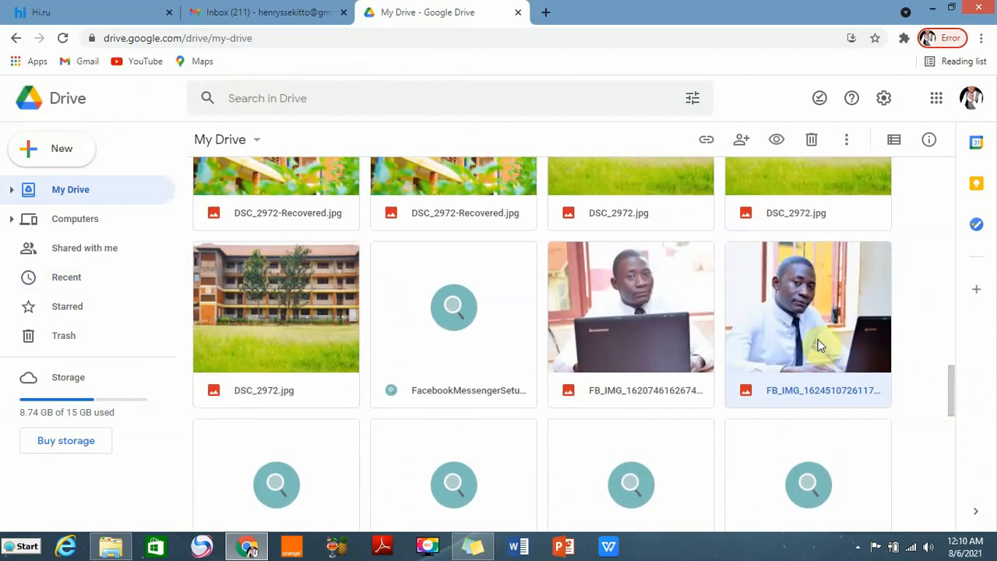
pyautogui.rightClick(783, 287)
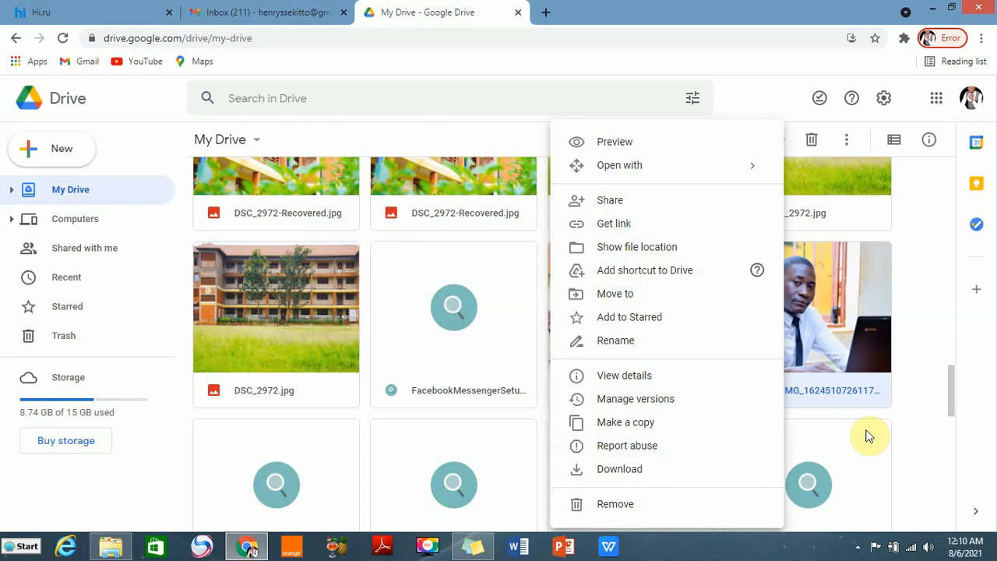
pyautogui.click(912, 386)
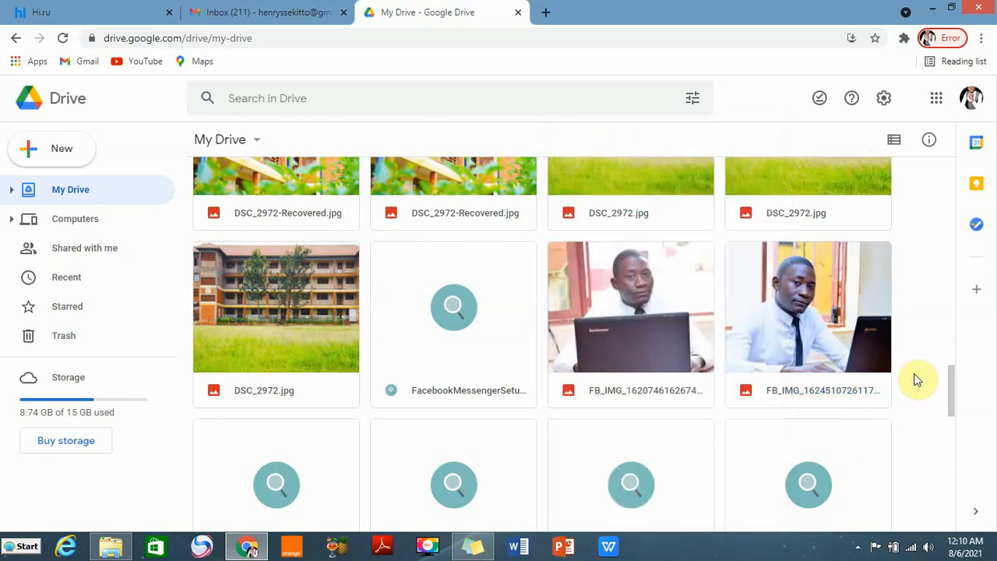